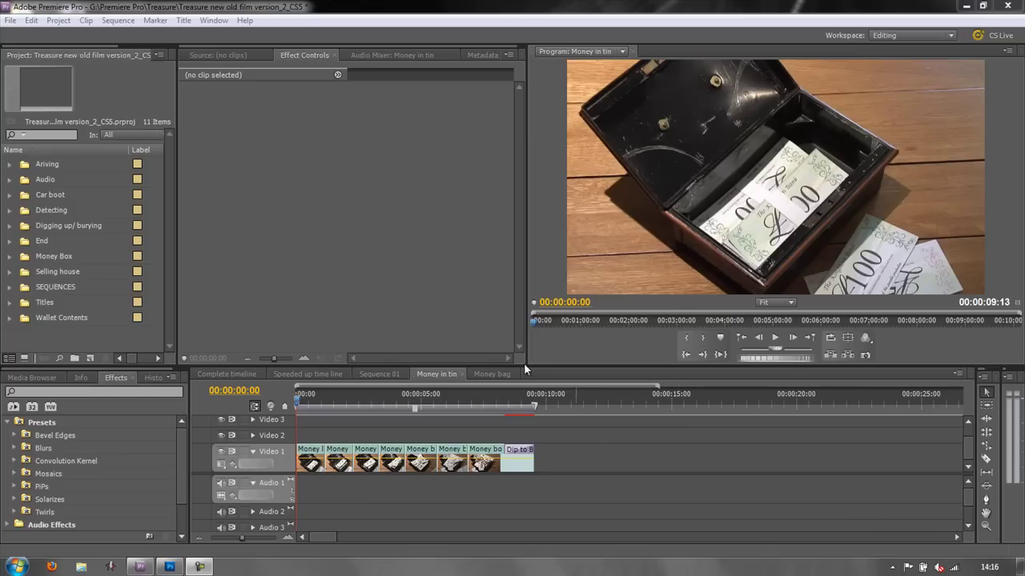
Look through the Money bag, Sequence 01, Speeded up time line and Complete timeline sequences, ending on Money in tin
click(504, 373)
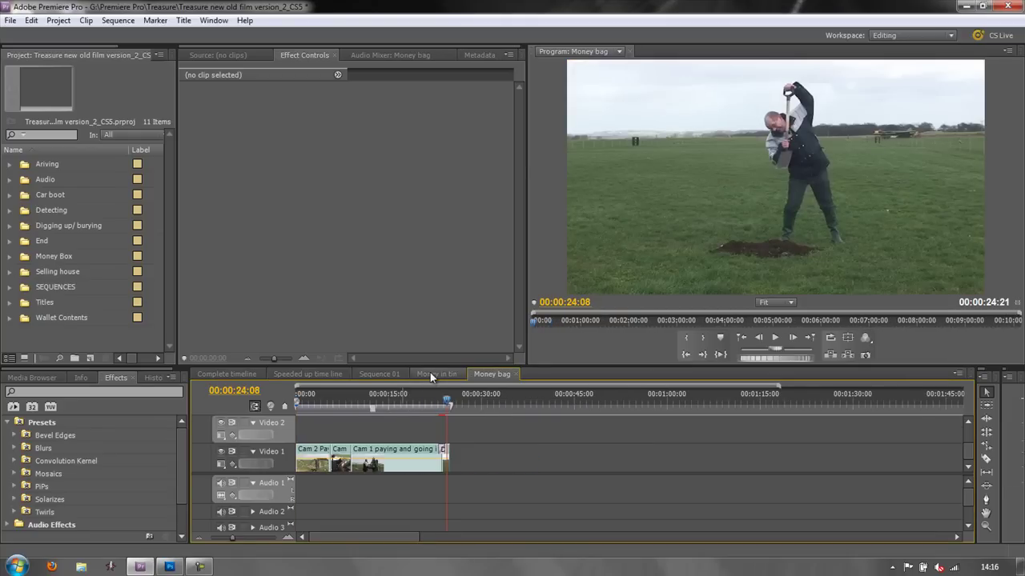
click(430, 373)
click(386, 374)
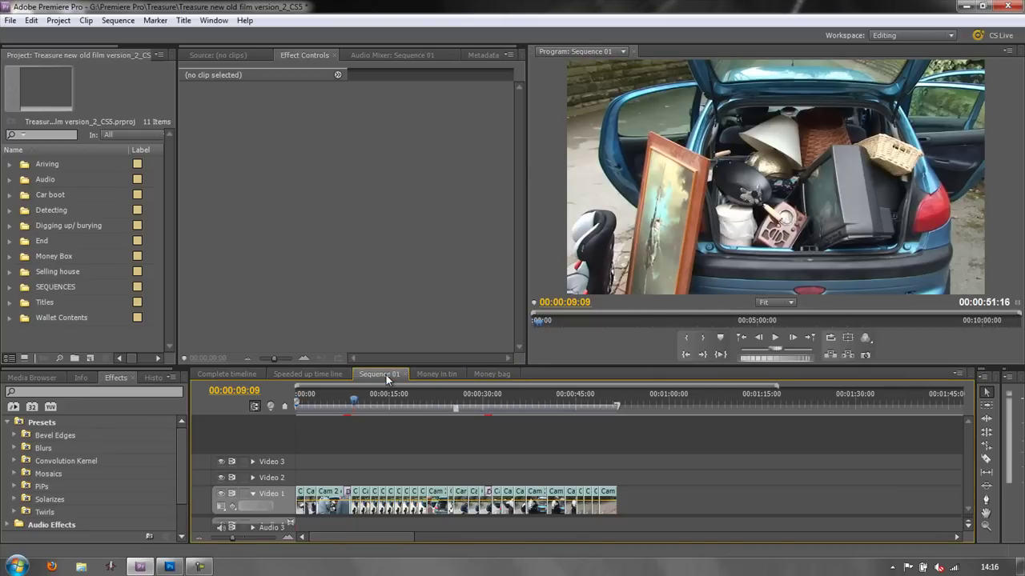
click(312, 373)
click(242, 375)
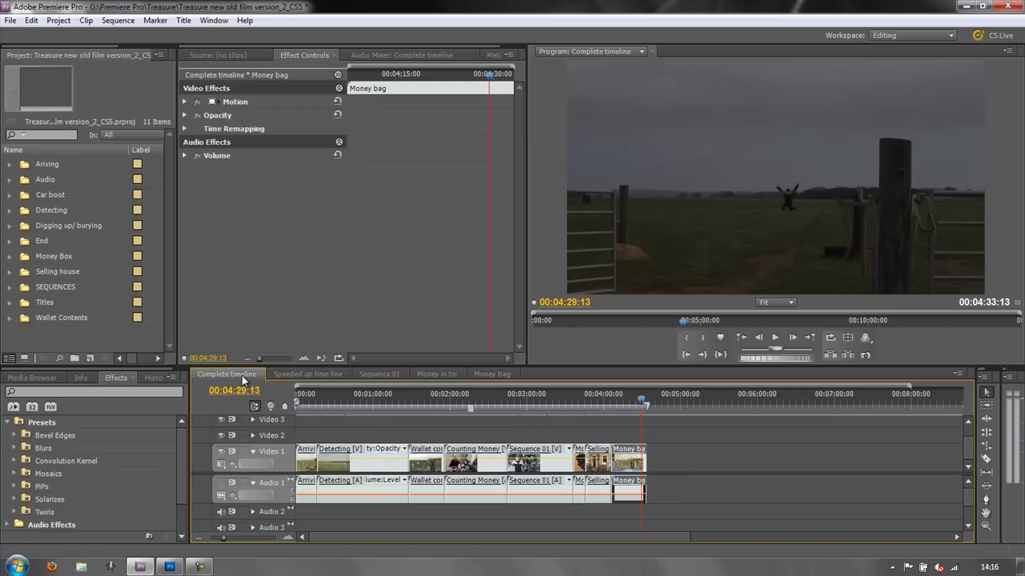
click(438, 375)
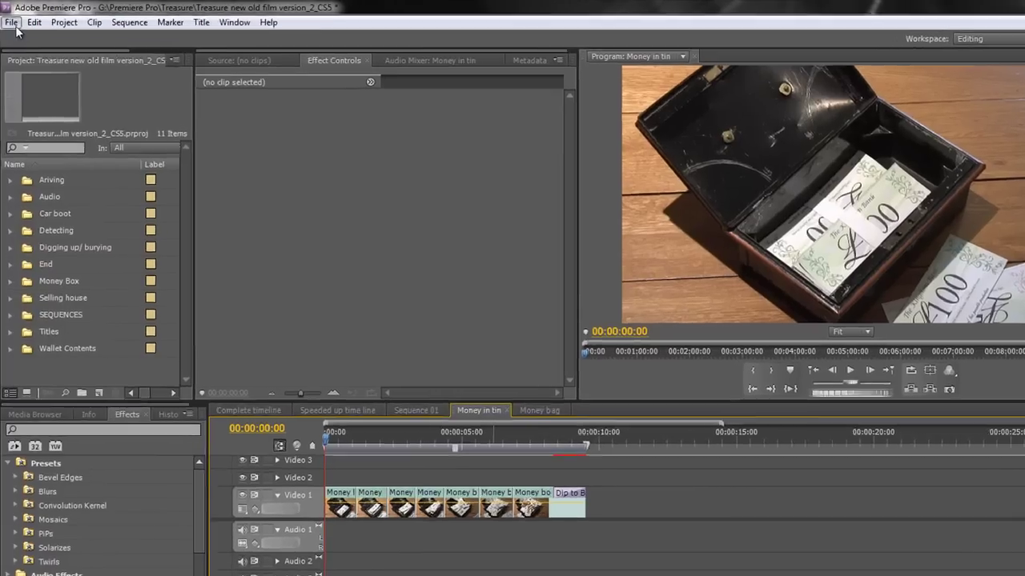
Send the project's sequences to Encore through File > Adobe Dynamic Link
click(10, 20)
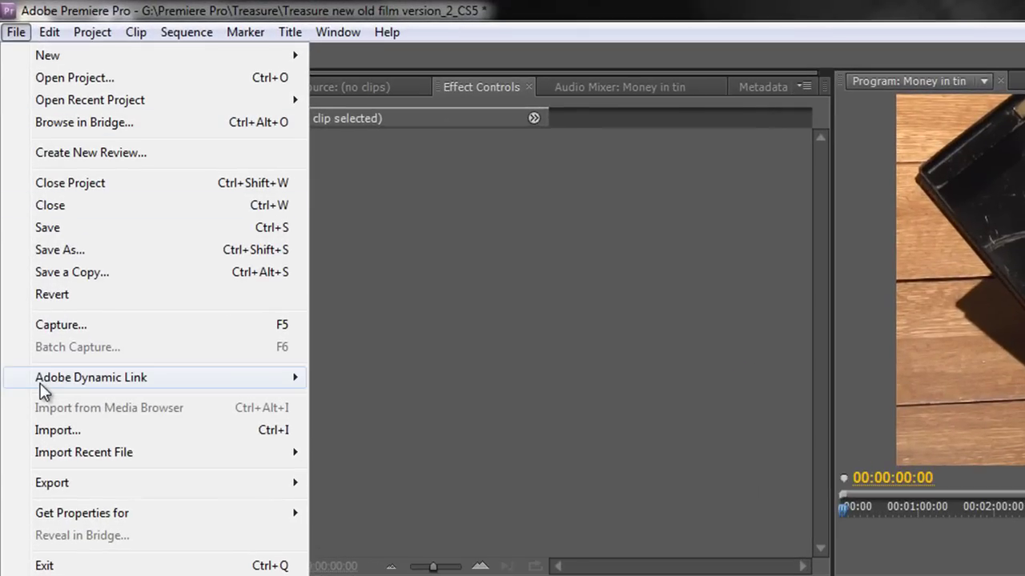
mouse_move(44, 390)
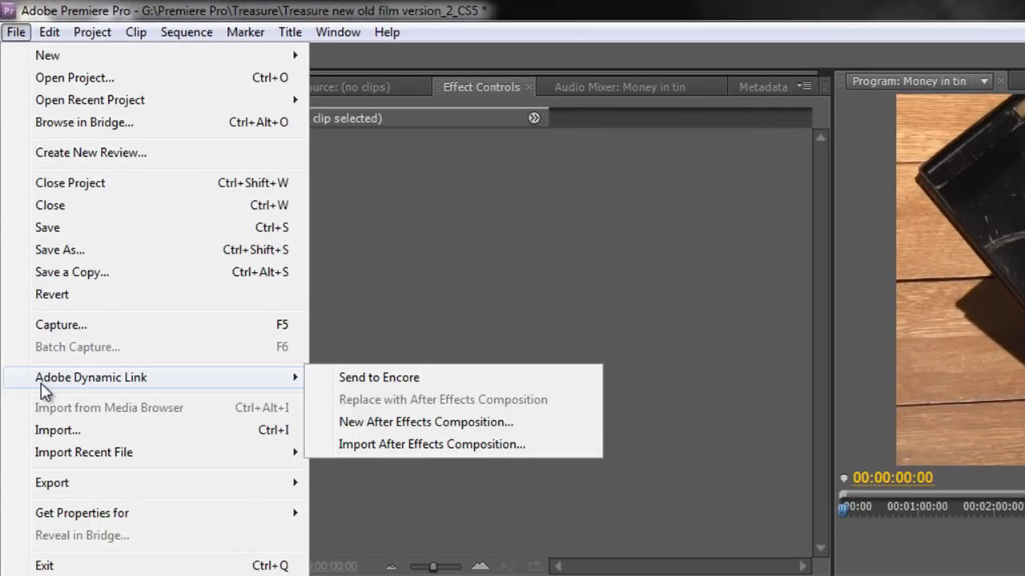
click(387, 378)
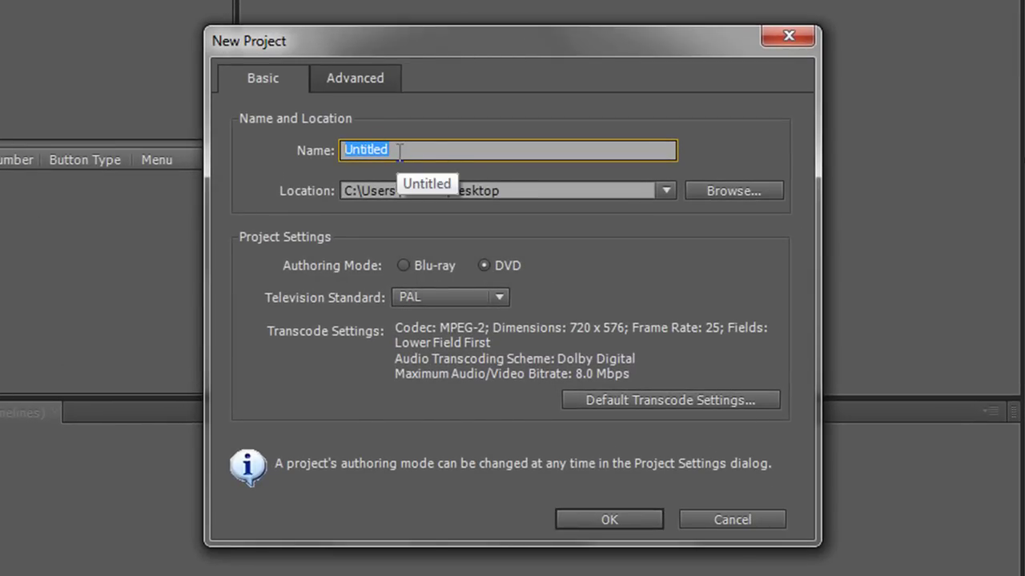
Name the new project Test, keeping the PAL television standard and DVD authoring mode
text(Test)
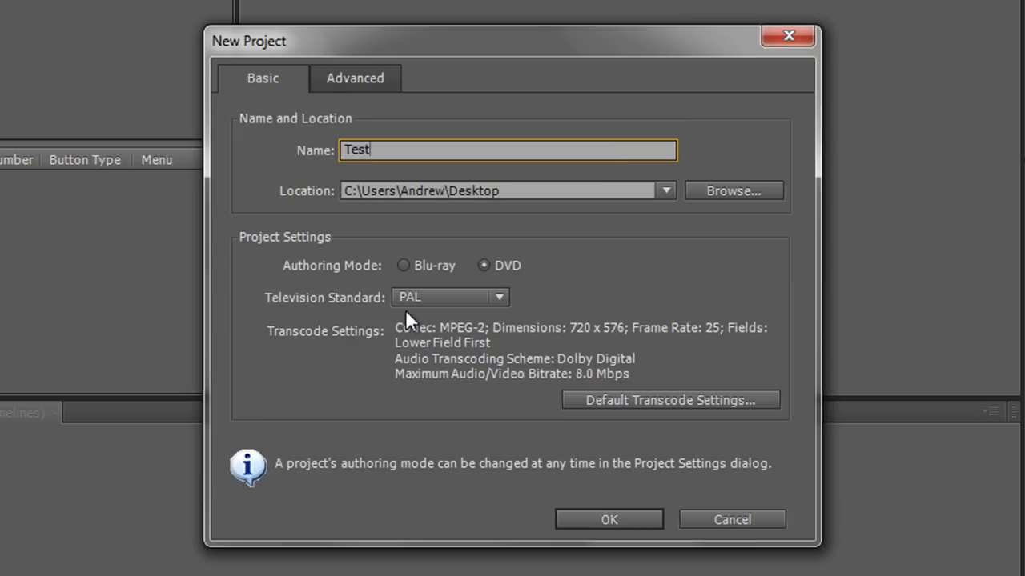
click(502, 295)
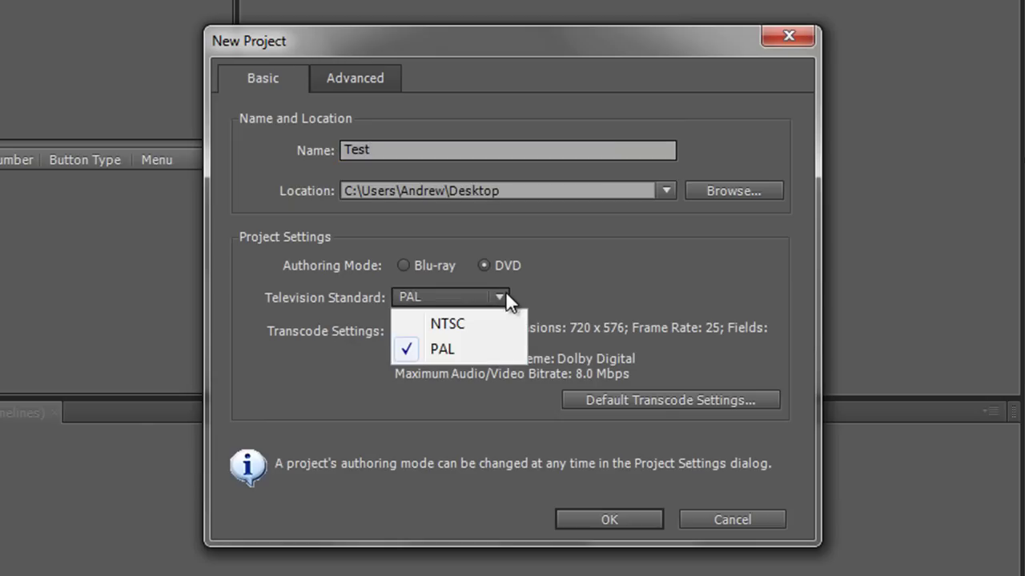
click(510, 351)
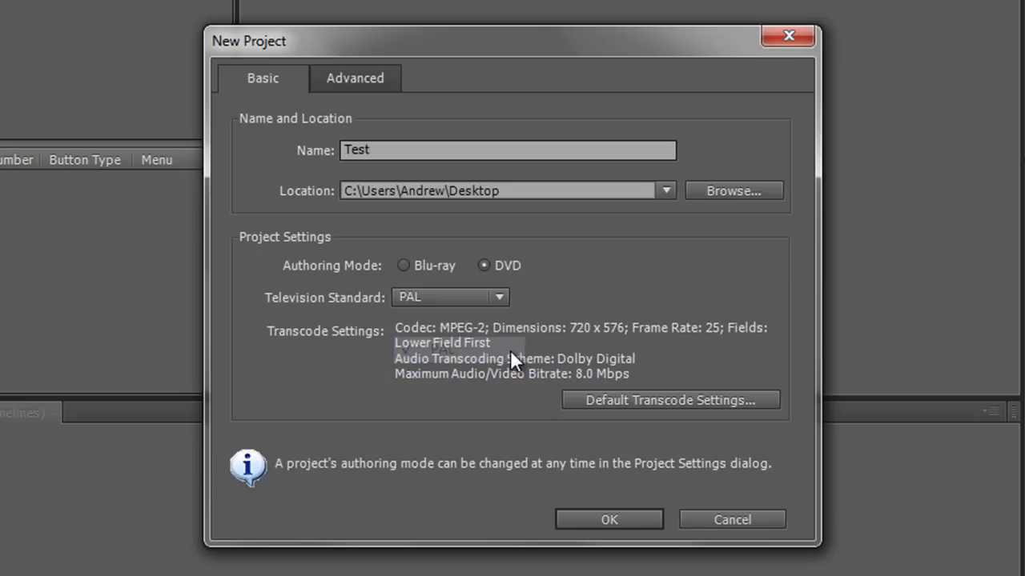
click(402, 266)
click(485, 267)
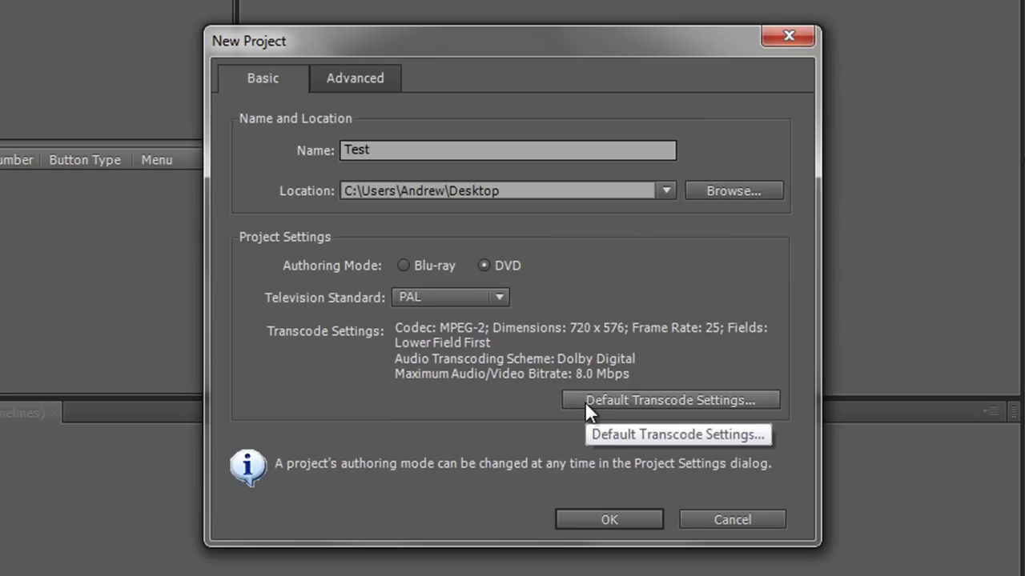
Bring up Default Transcode Settings, keeping DVD at 8.0 Mbps maximum bitrate with Dolby Digital audio
click(676, 400)
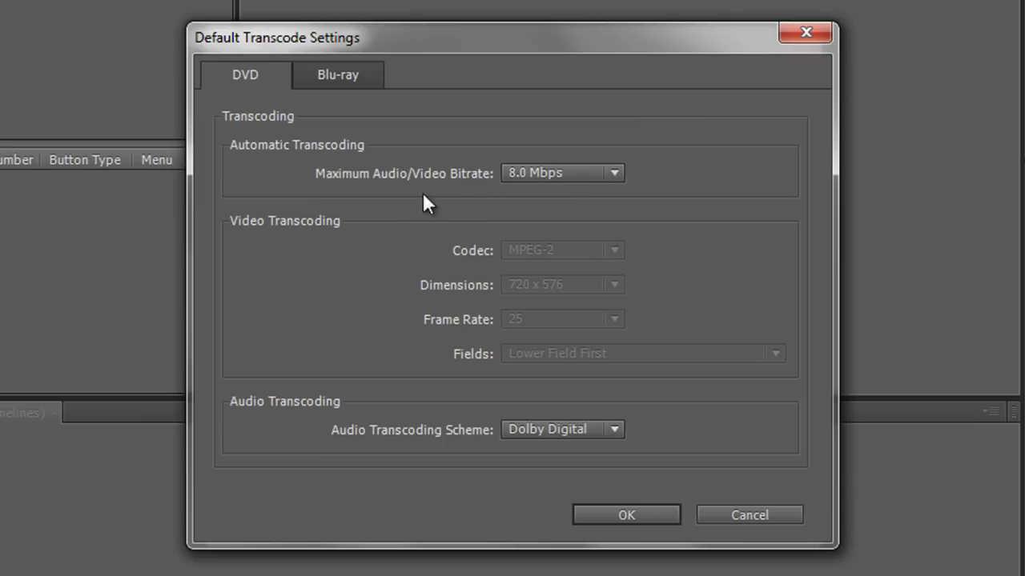
click(611, 176)
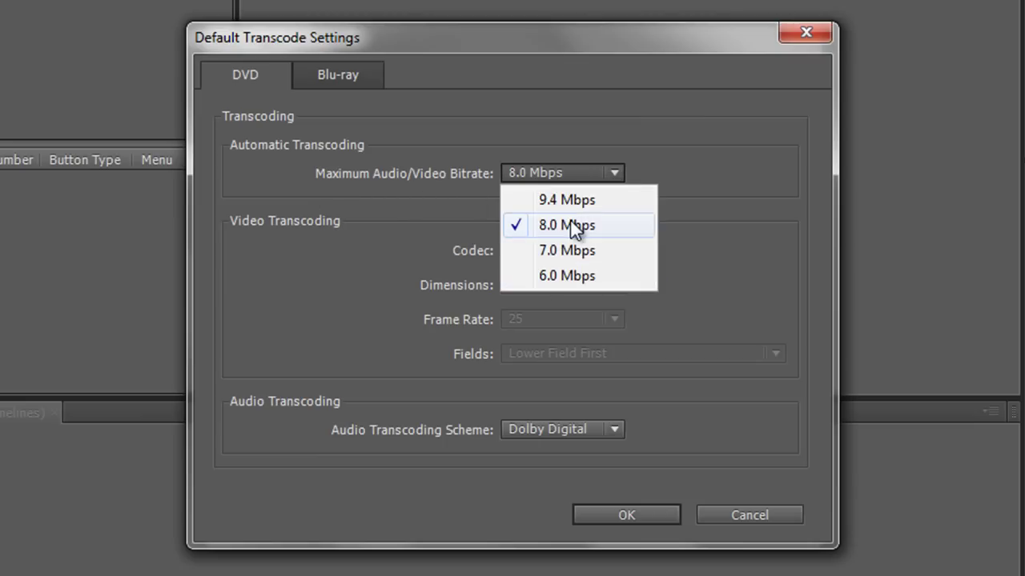
click(634, 227)
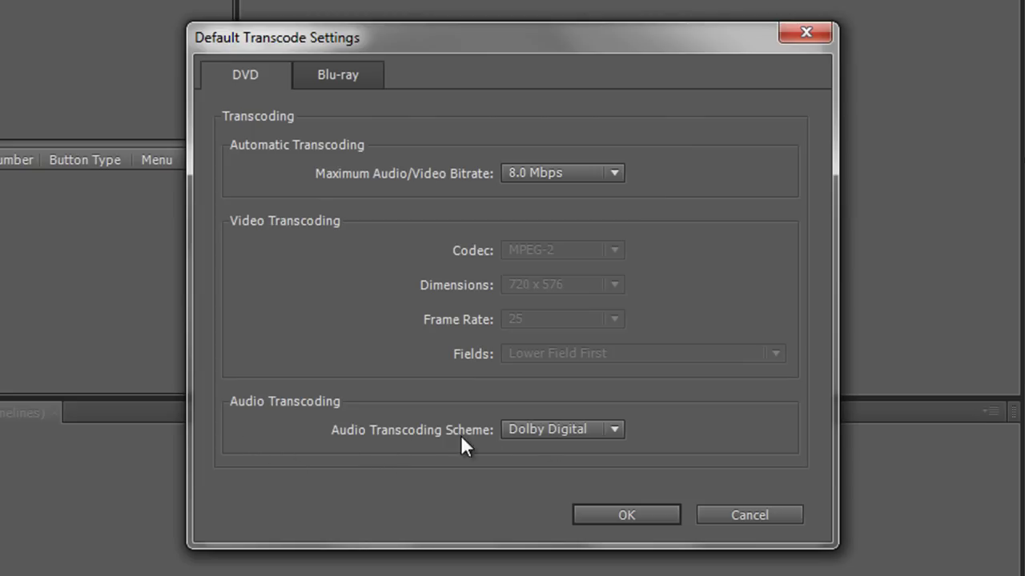
click(614, 430)
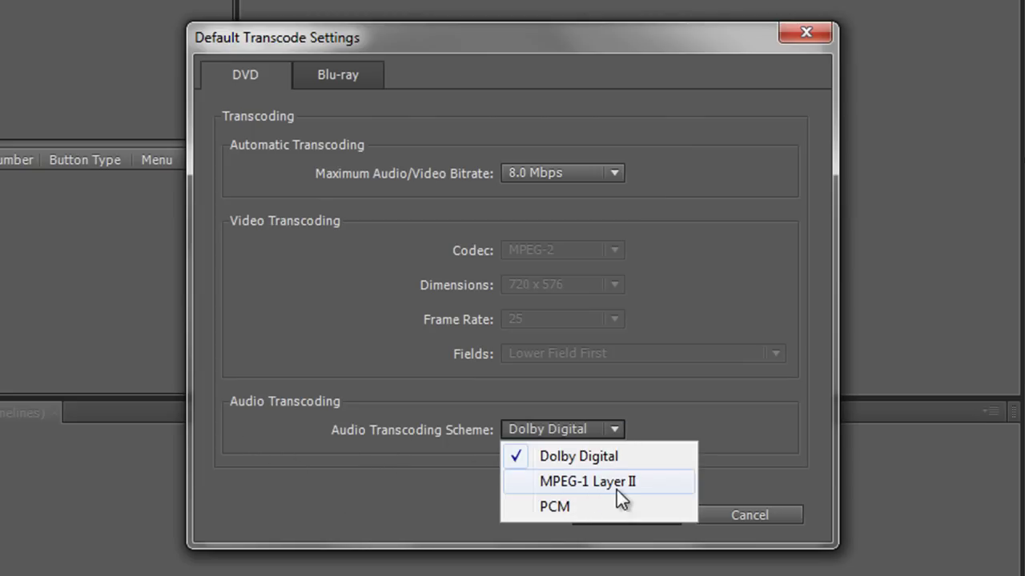
click(610, 427)
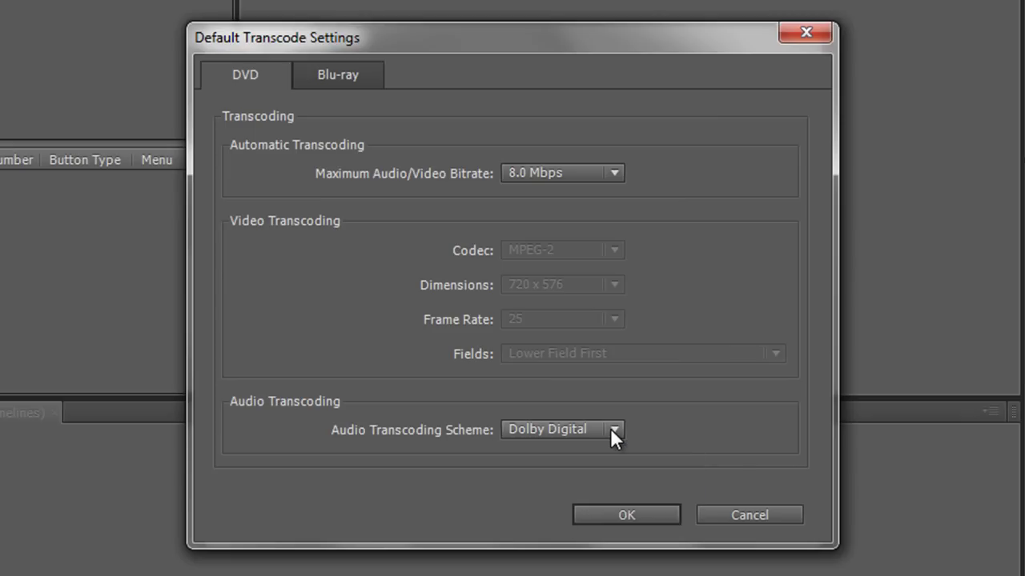
On the Blu-ray tab, keep the bitrate at 15.0 Mbps and the codec at MPEG-2
click(343, 76)
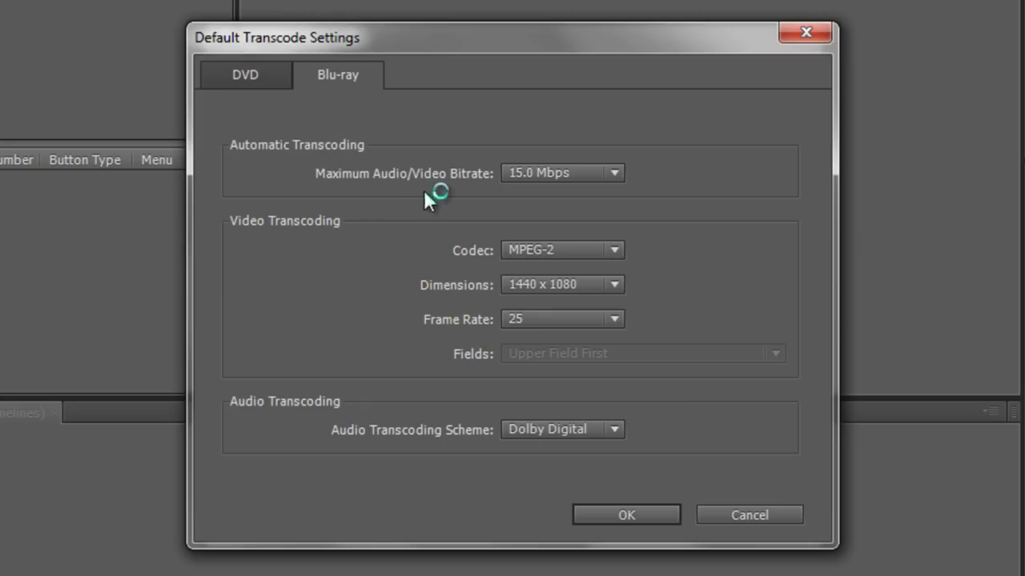
click(615, 174)
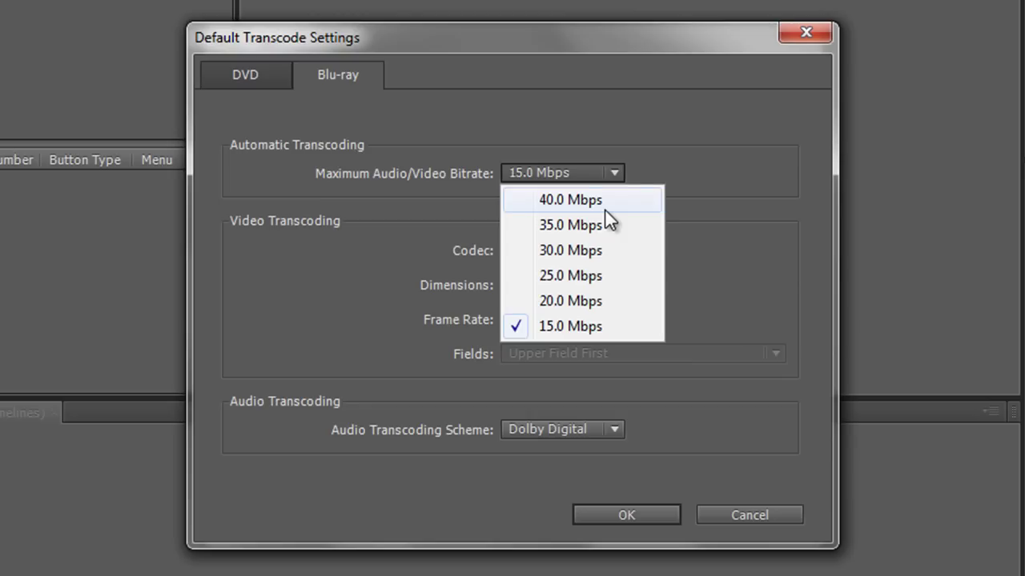
click(584, 327)
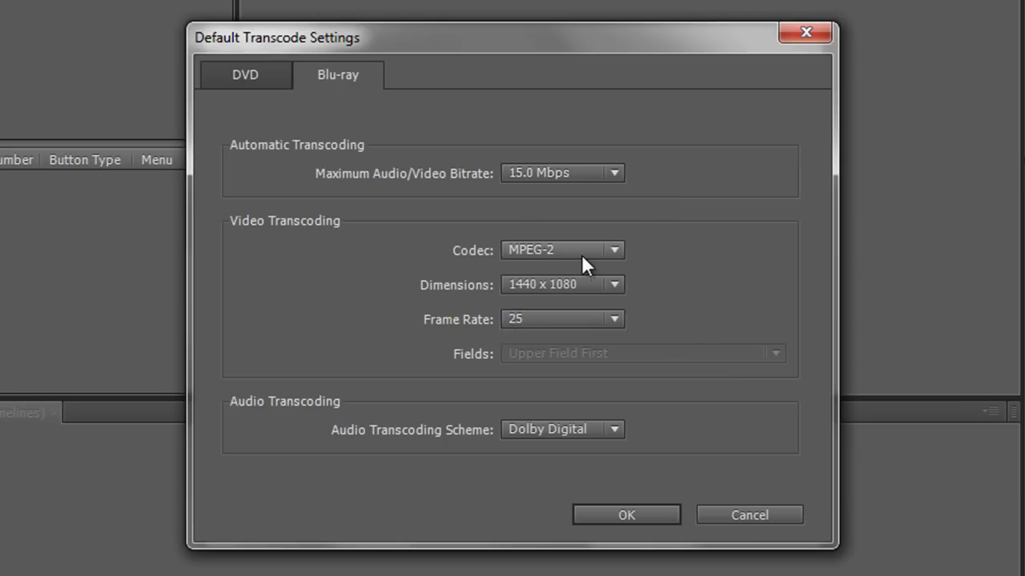
click(615, 253)
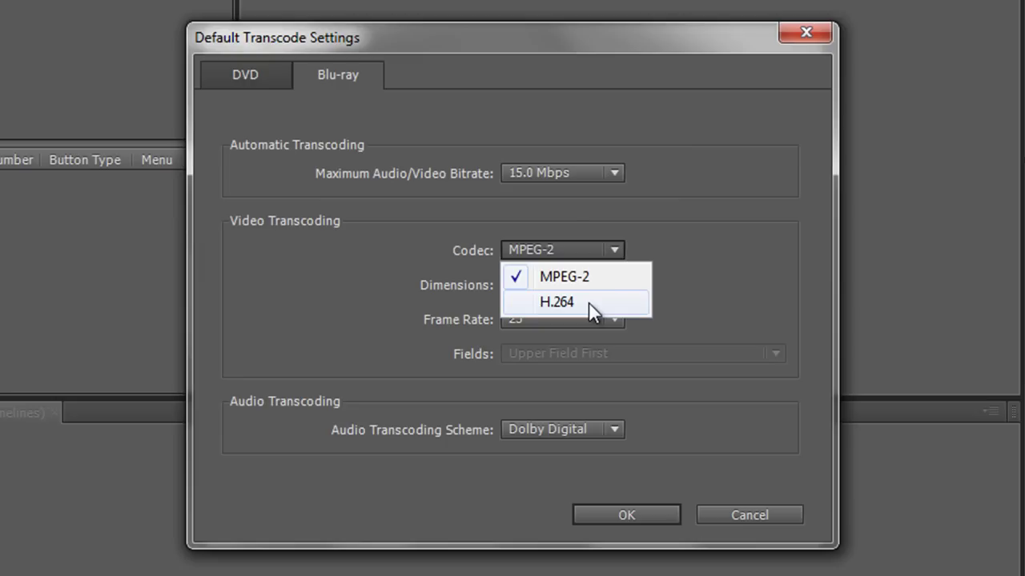
click(720, 265)
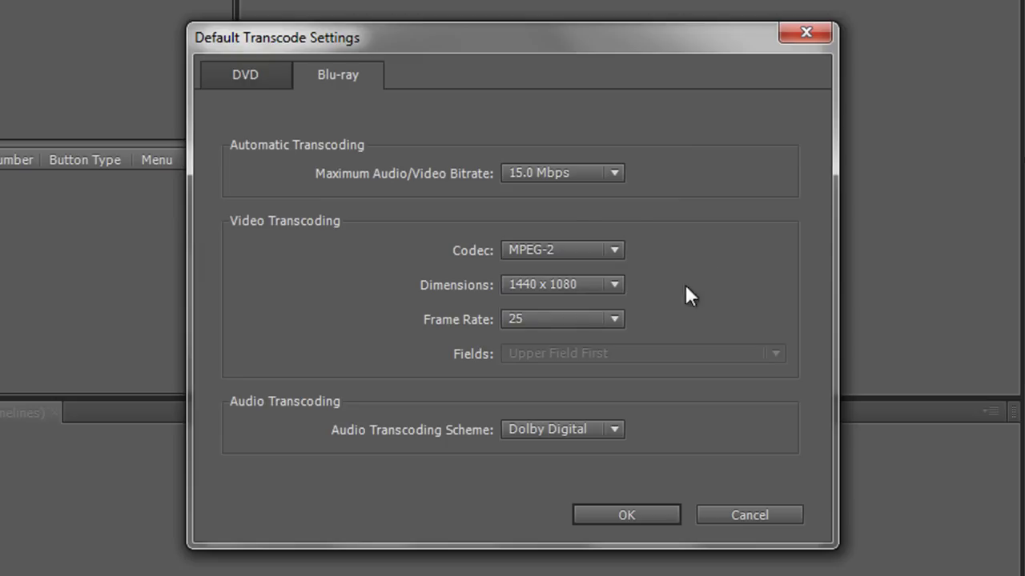
Set the Blu-ray dimensions to 1440 x 1080, keep Dolby Digital audio, and return to DVD settings
click(618, 285)
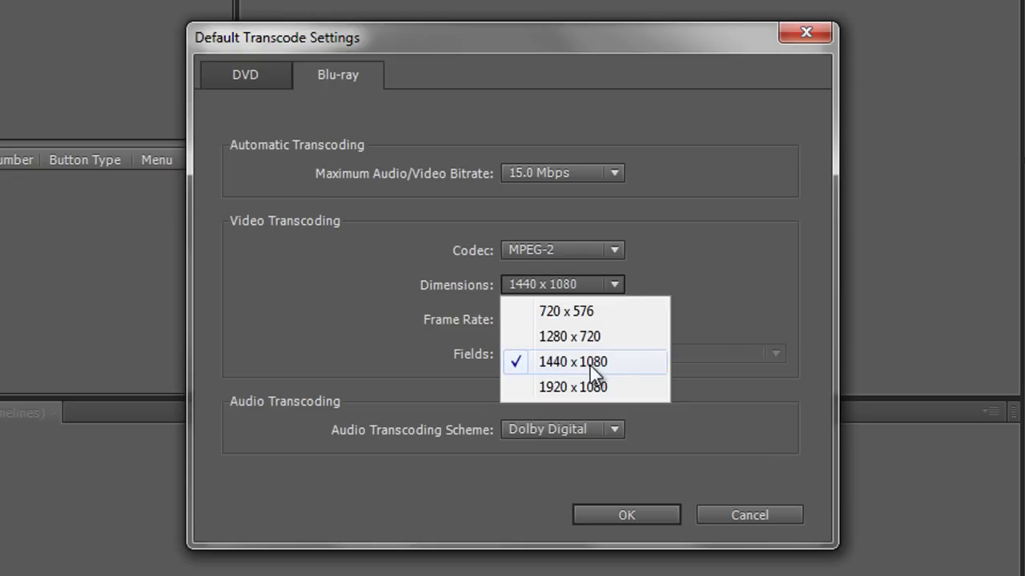
click(543, 388)
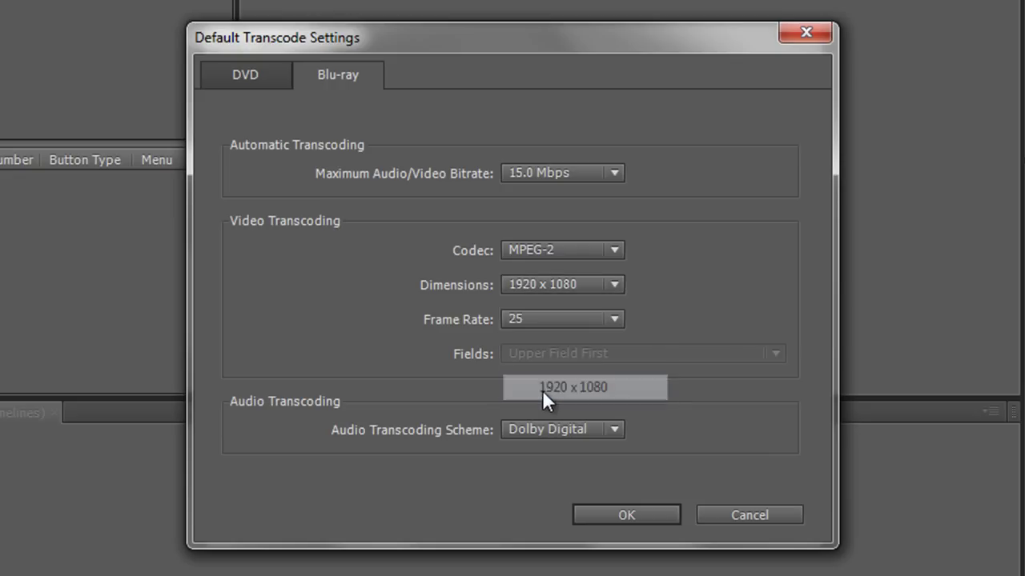
click(618, 286)
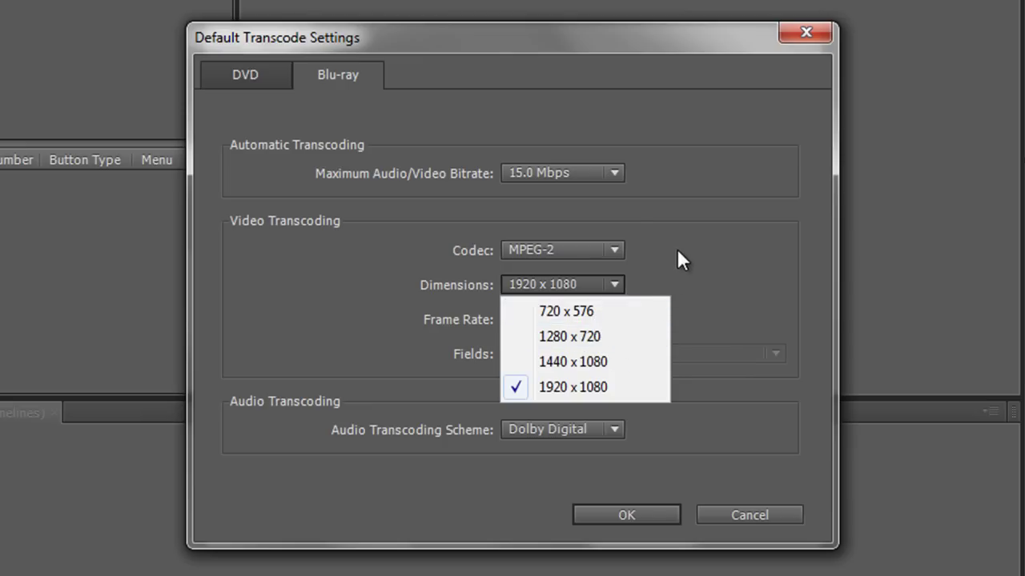
click(614, 364)
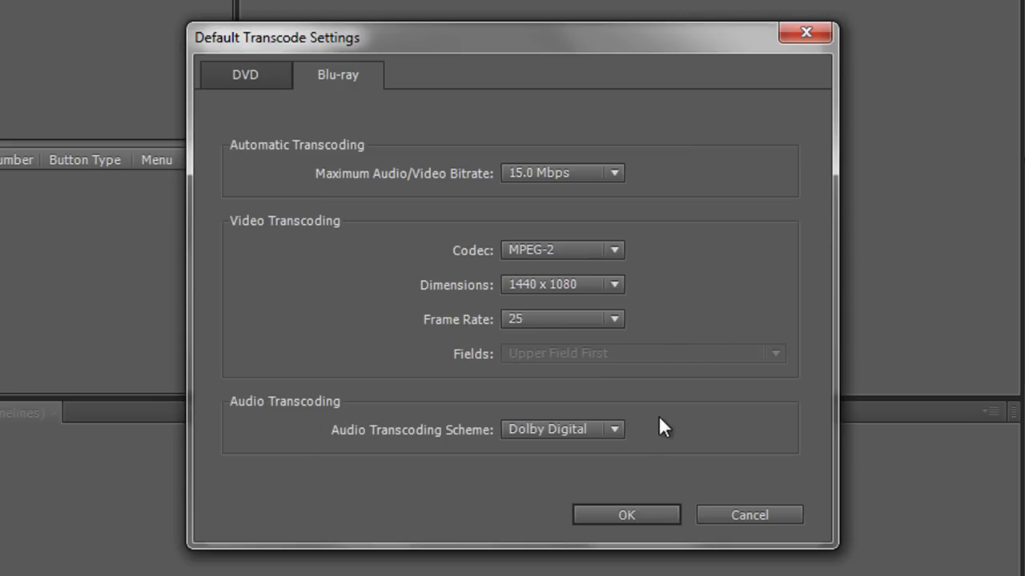
click(612, 429)
click(612, 429)
click(239, 84)
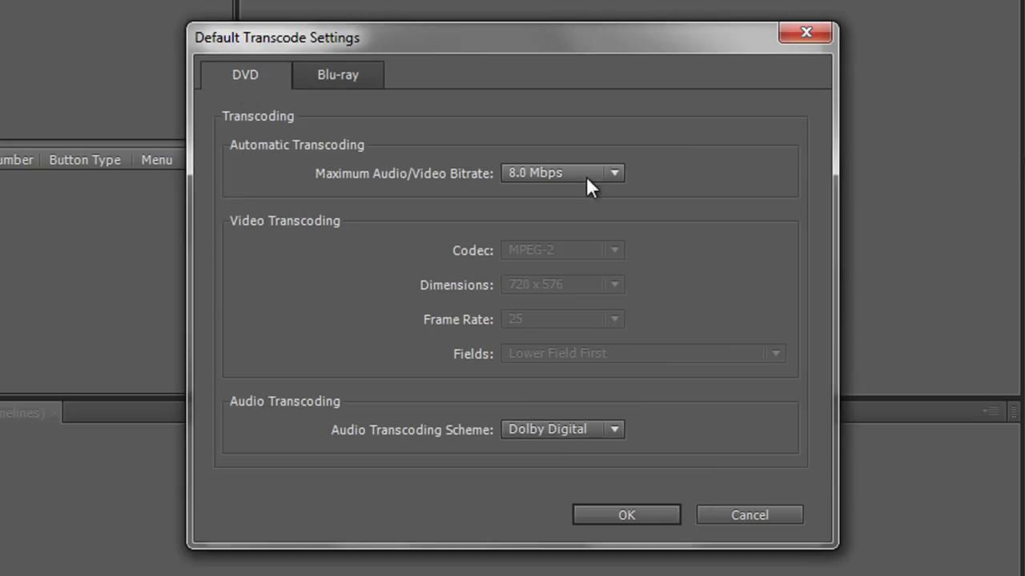
Accept the transcode settings and create the Test project
click(642, 514)
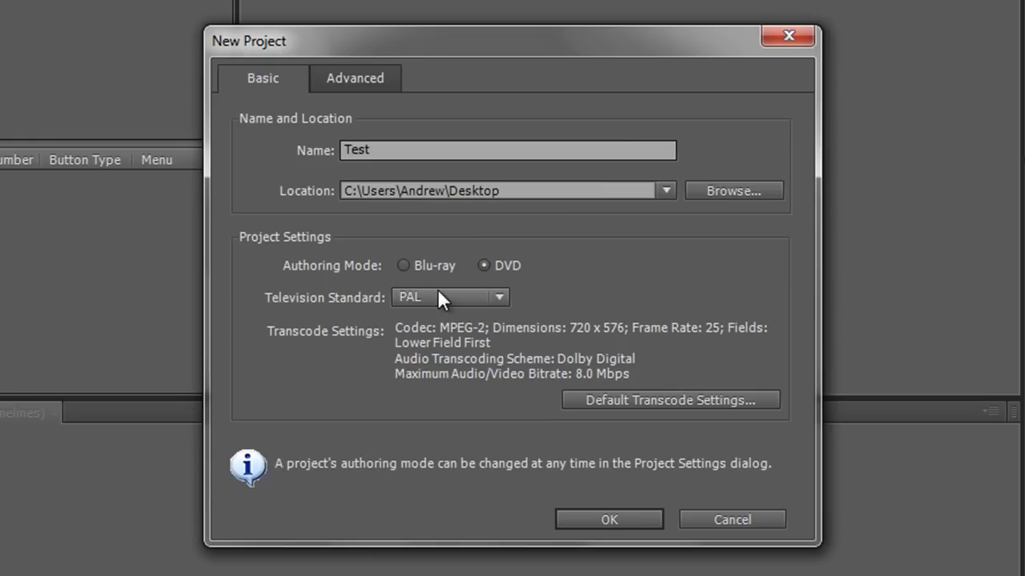
click(608, 520)
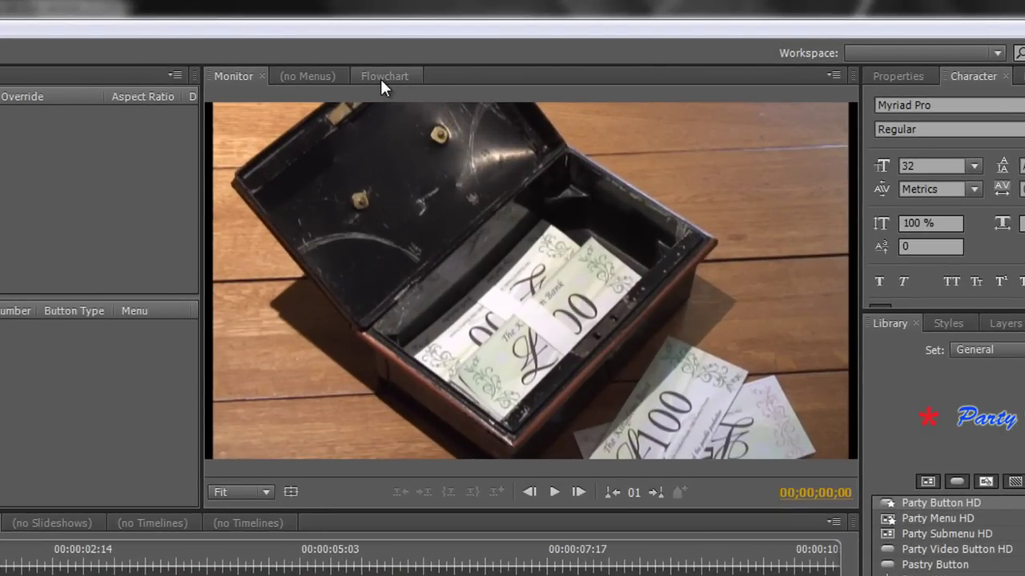
Rename the disc to Treasure in the Flowchart, then bring up Premiere's Speeded up time line sequence
click(383, 79)
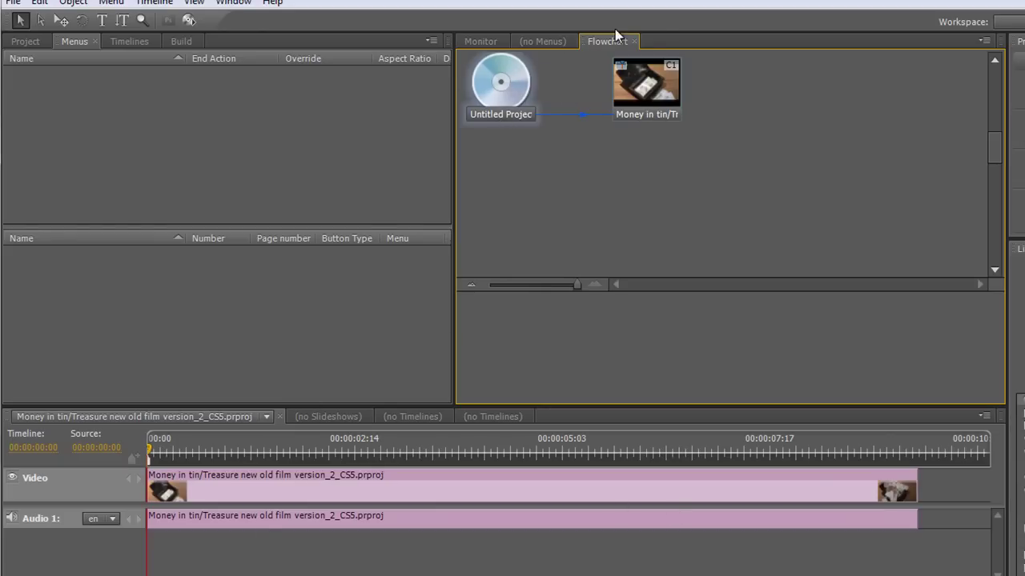
click(497, 81)
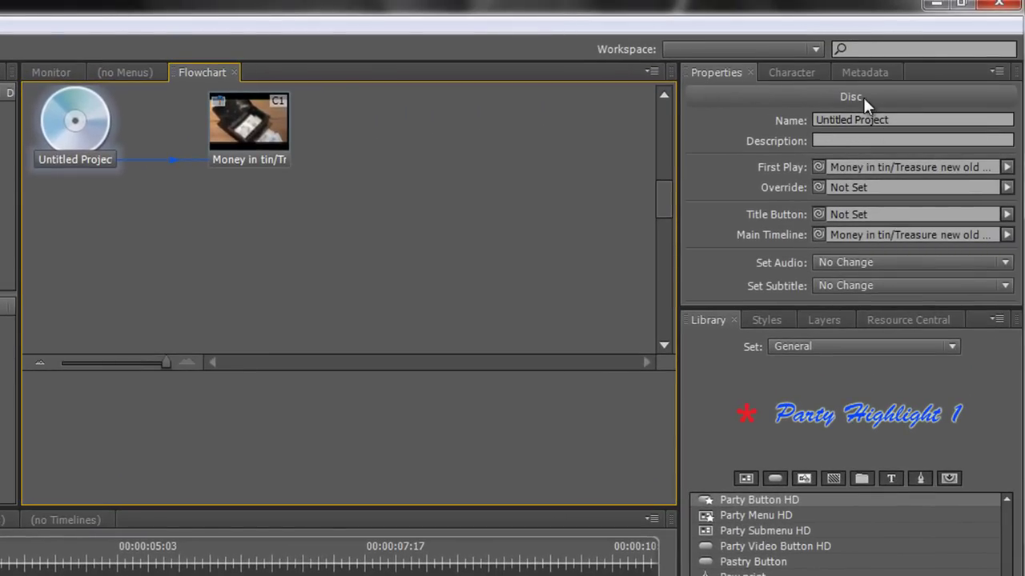
click(892, 118)
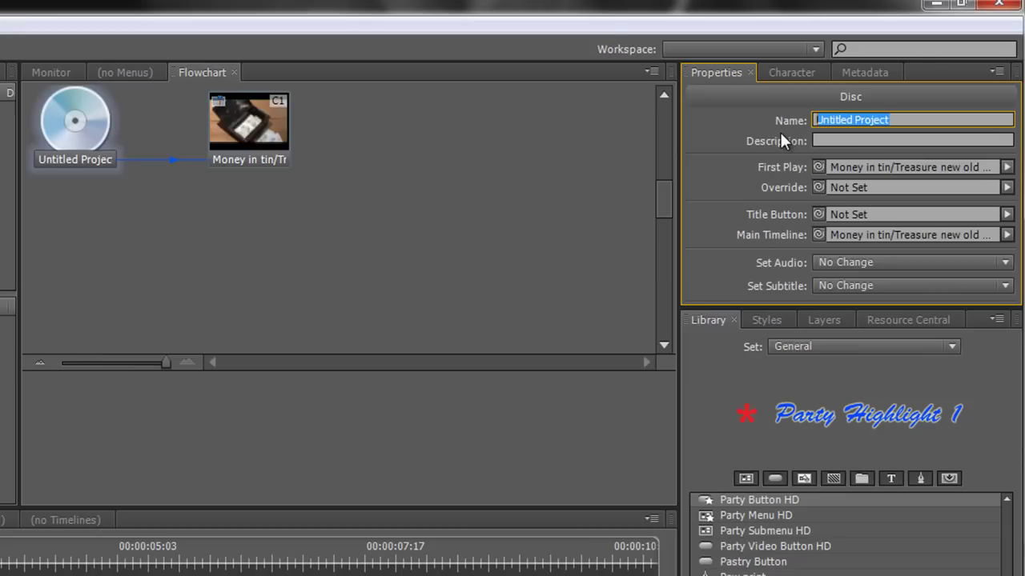
text(Treasure)
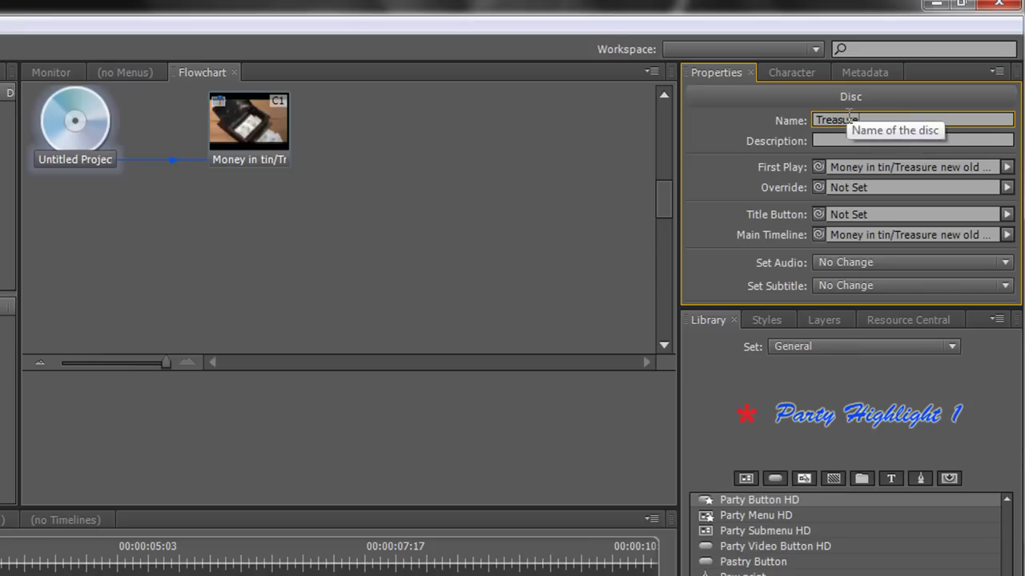
key(Return)
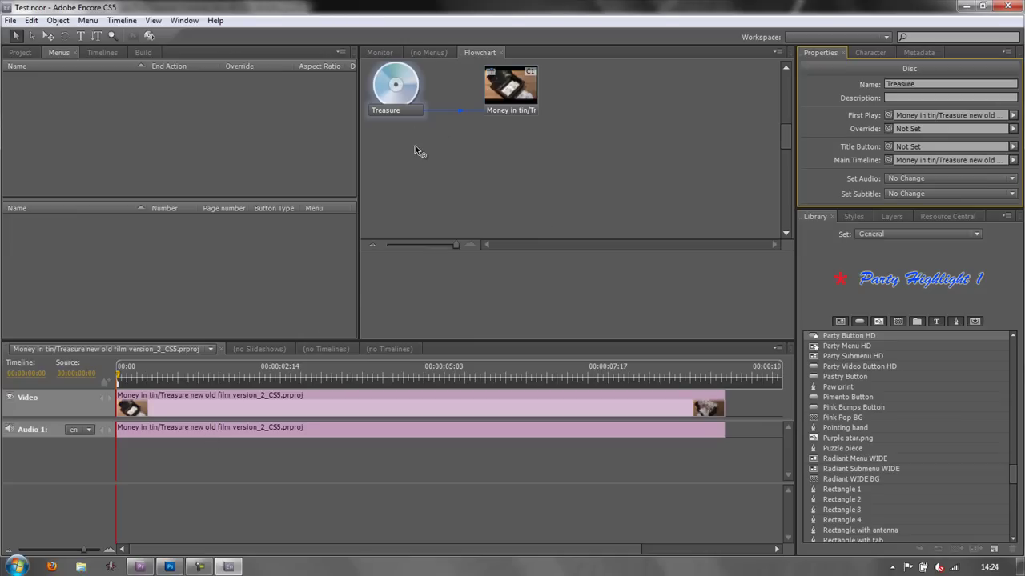
click(140, 567)
click(324, 374)
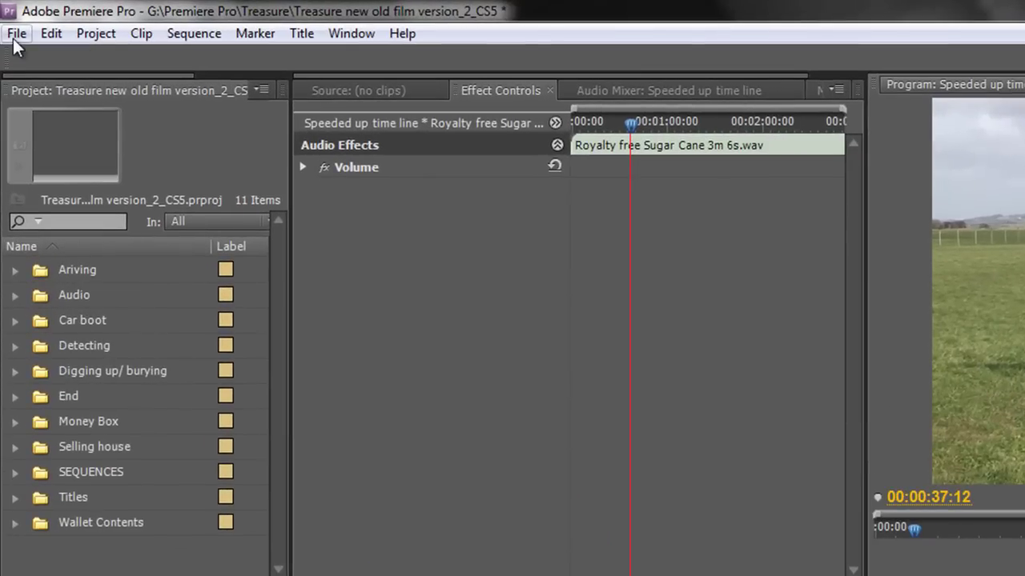
Send the Speeded up time line sequence to Encore via Dynamic Link and return to Encore
click(12, 22)
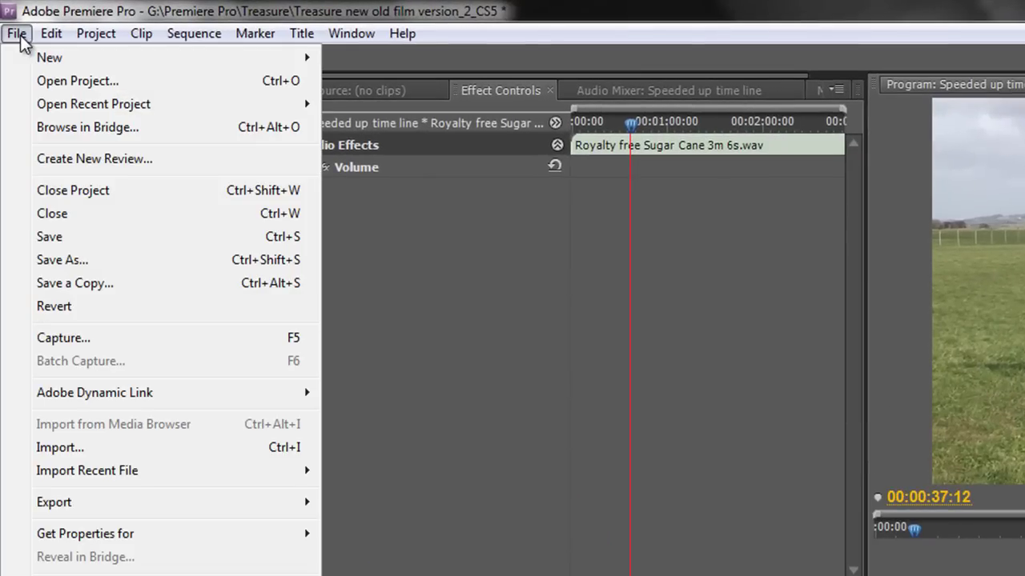
mouse_move(215, 384)
click(398, 401)
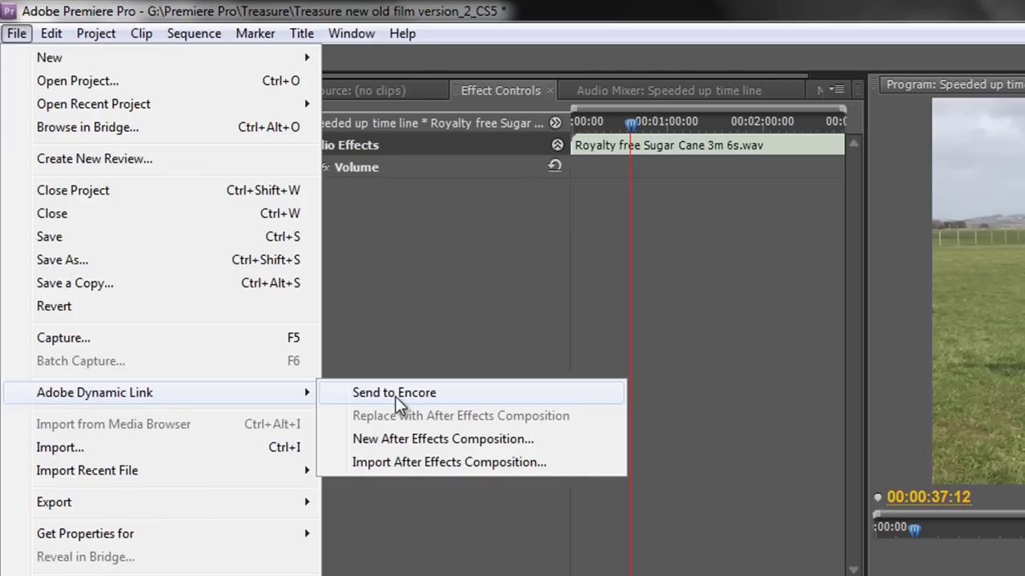
click(398, 401)
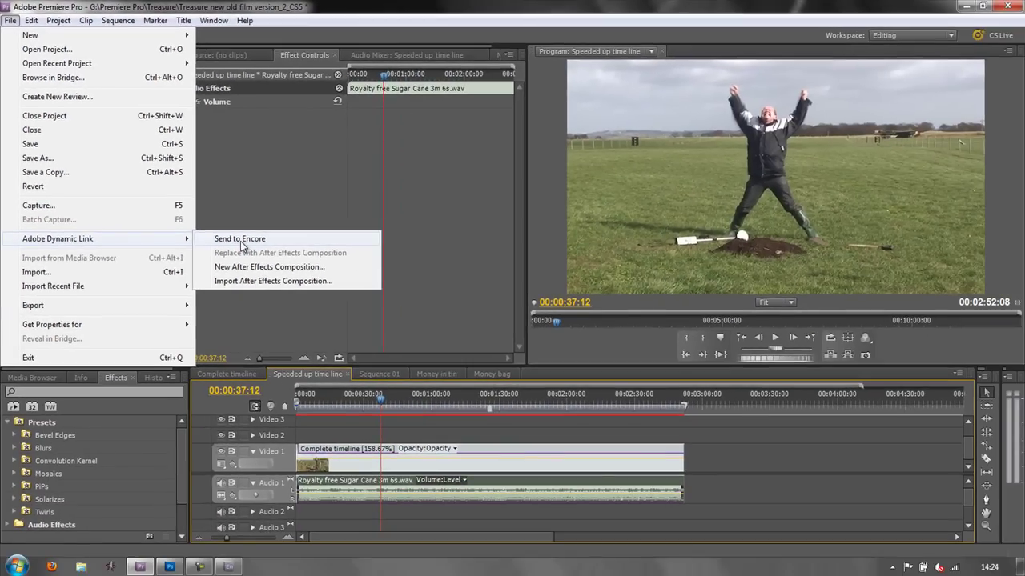
click(229, 567)
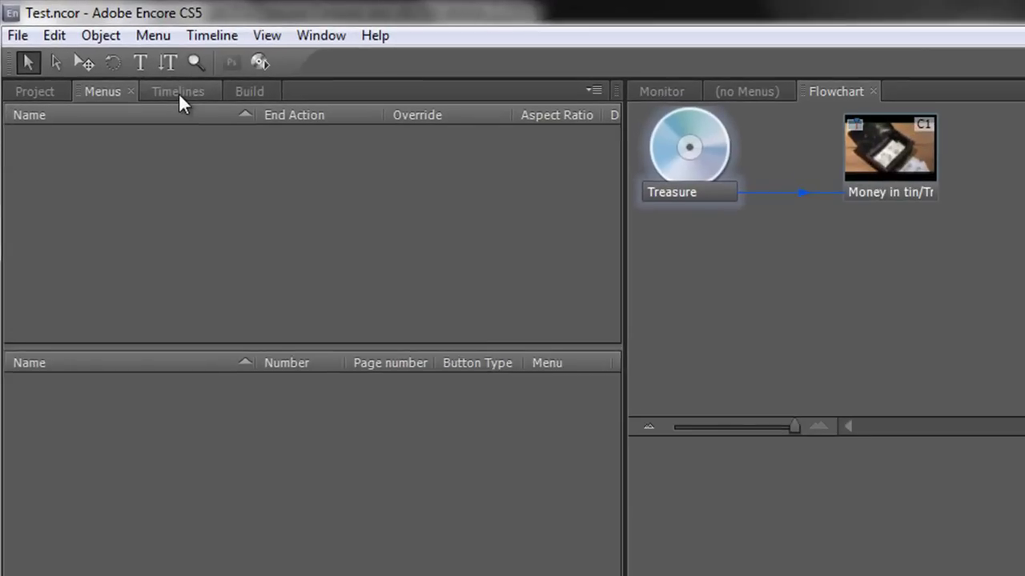
View the Timelines panel, then the Project panel listing Money in tin and its Premiere asset
click(102, 52)
click(32, 91)
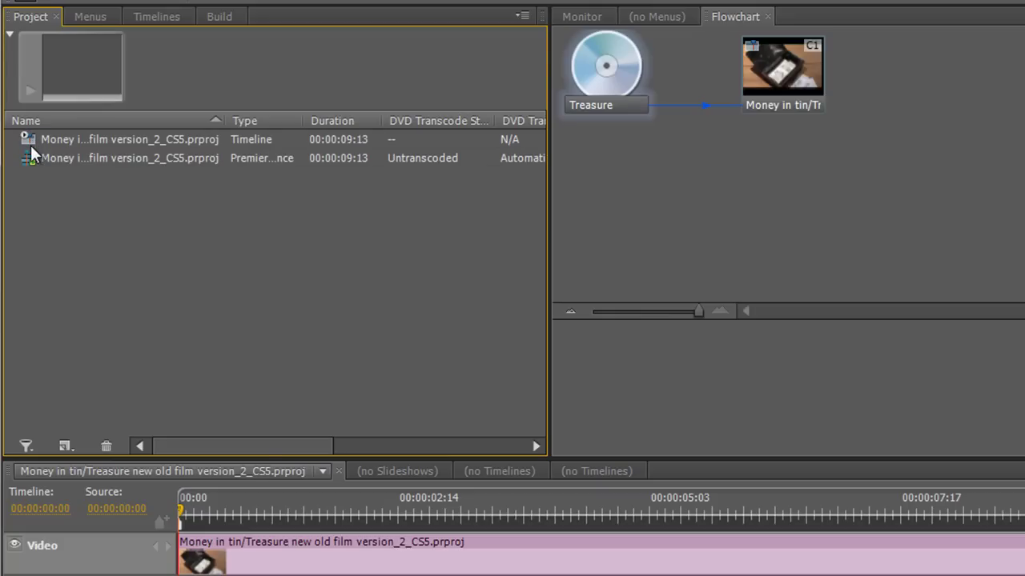
Dismiss an accidental asset import, then open the Import As Timeline file browser and scroll its list
double_click(125, 246)
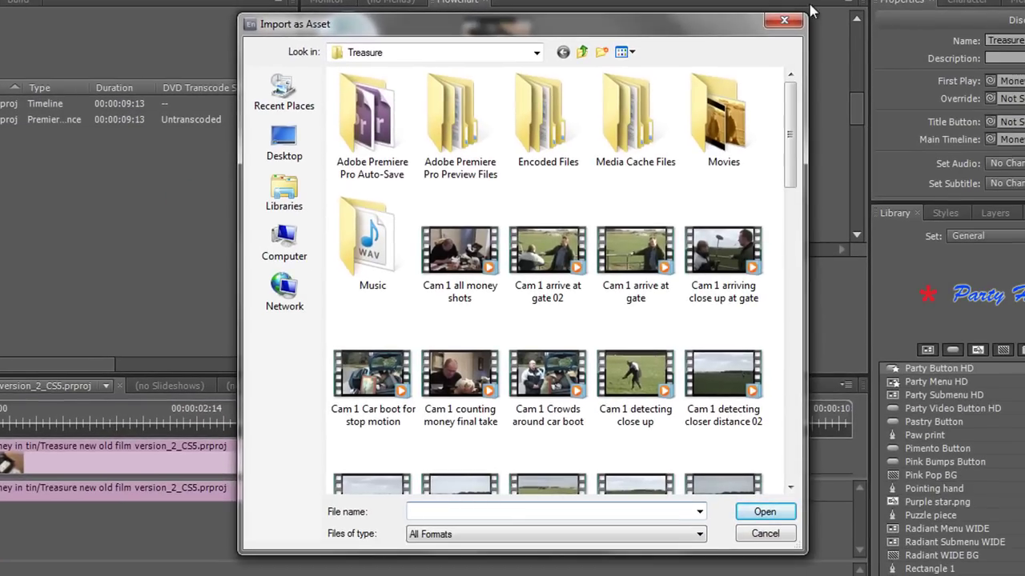
click(778, 24)
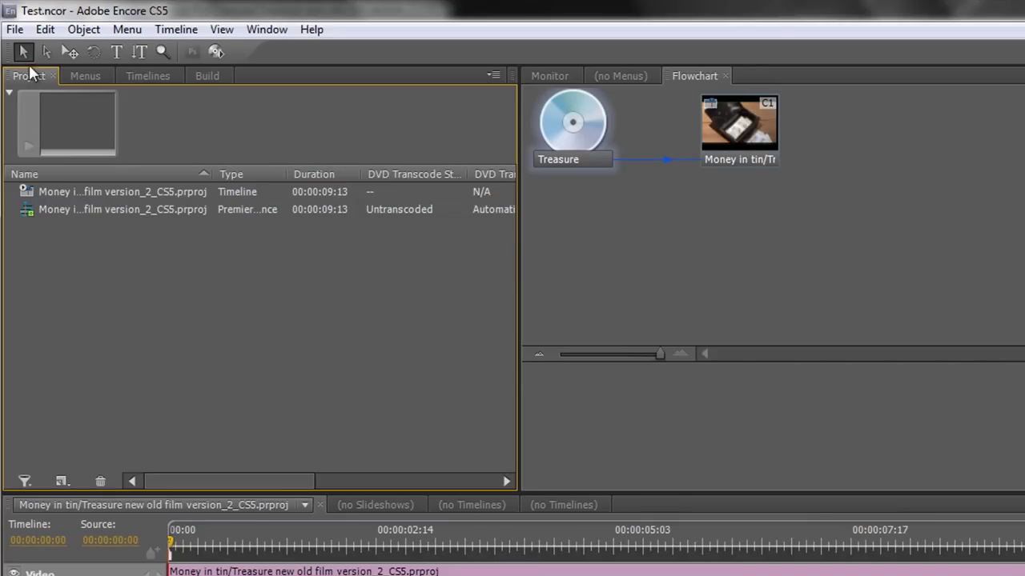
click(16, 31)
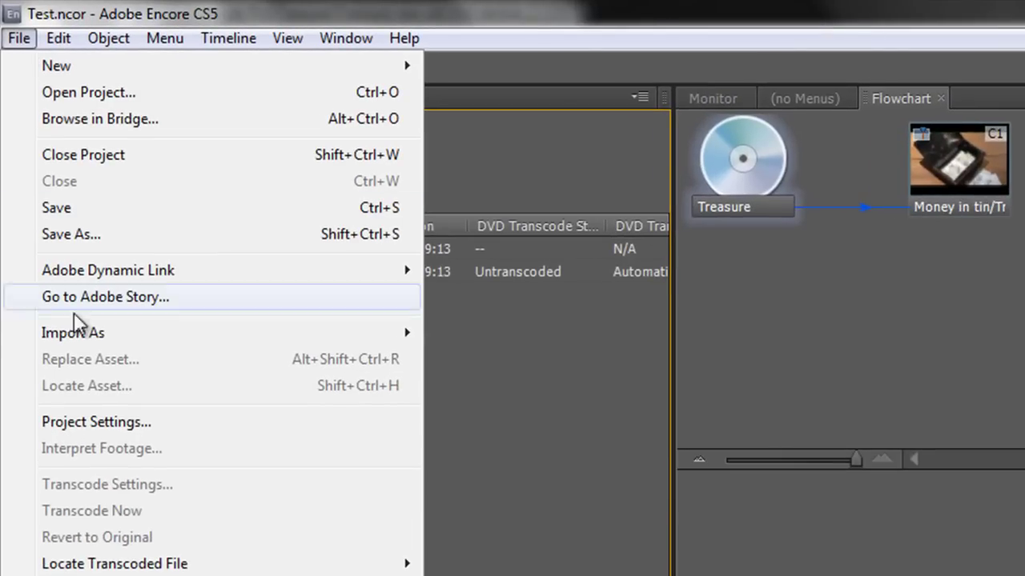
mouse_move(62, 260)
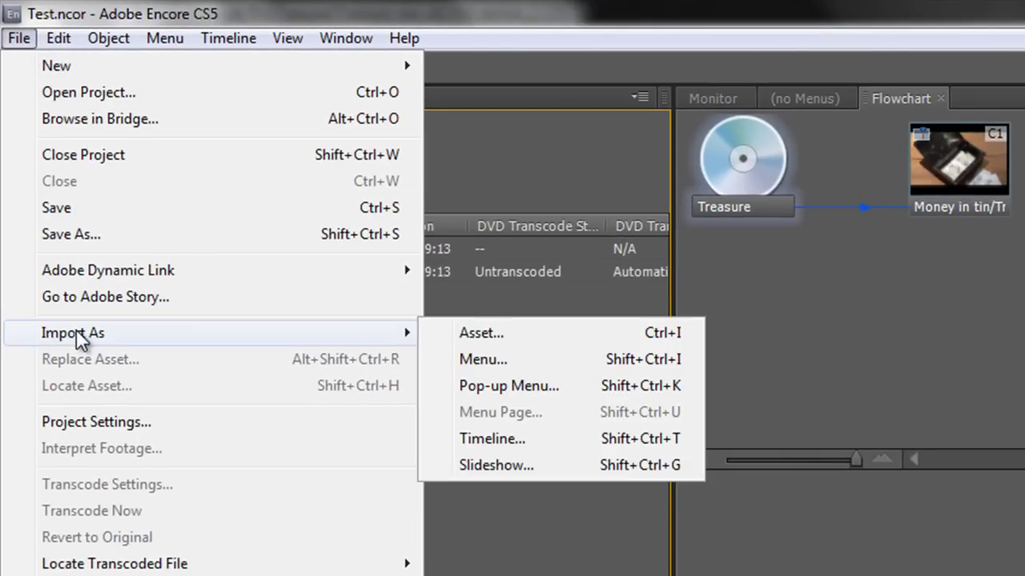
click(504, 442)
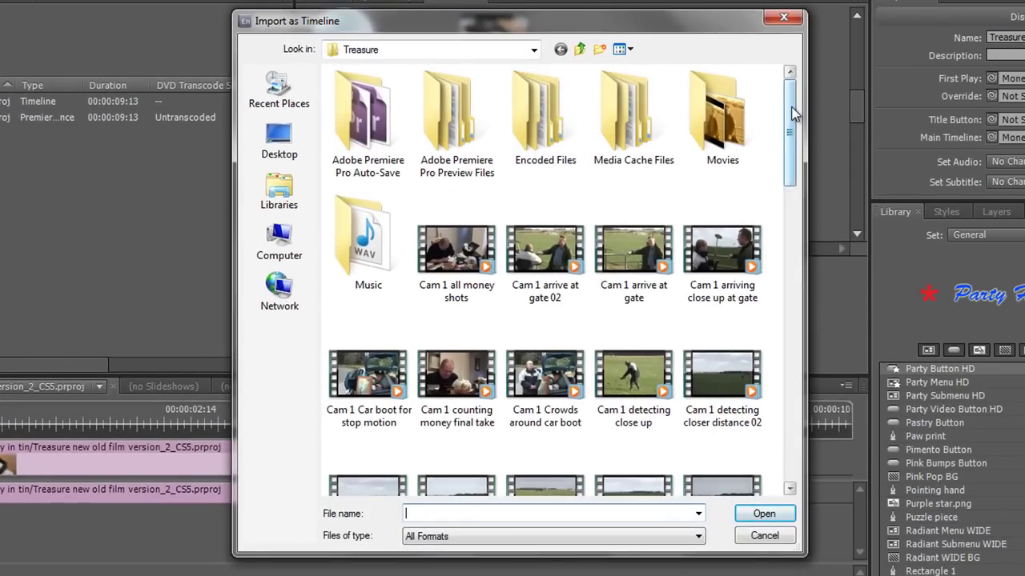
scroll(687, 204, down, 1)
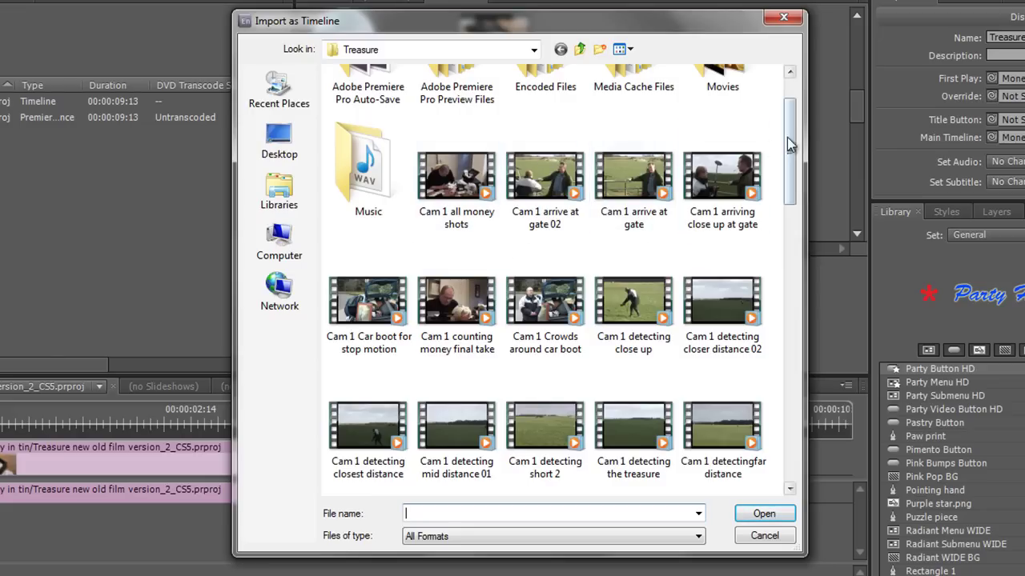
drag(790, 146, 782, 448)
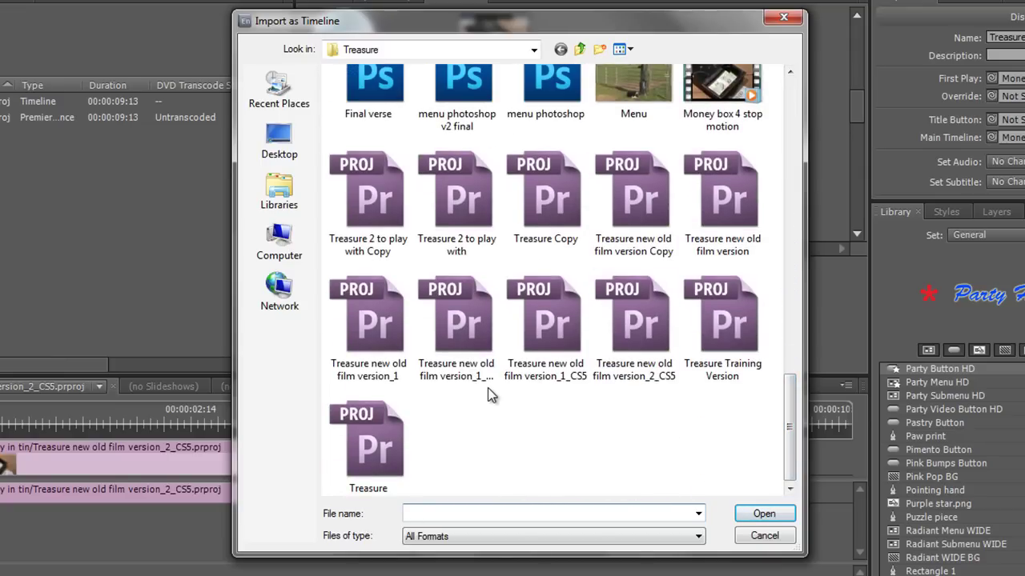
Import the Counting Money sequence from Treasure new old film version_2_CS5 as a timeline
double_click(643, 327)
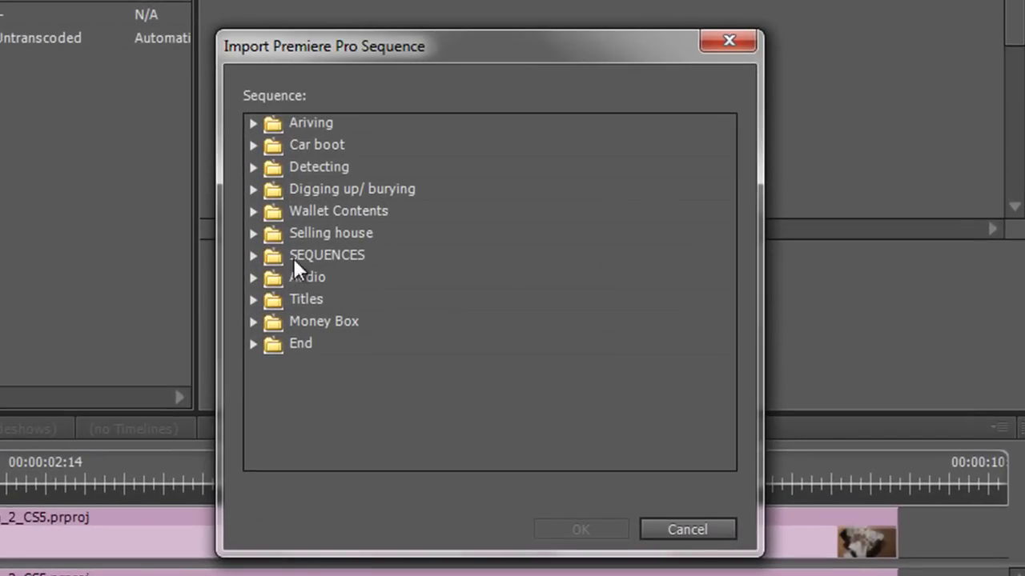
click(253, 255)
scroll(557, 234, down, 2)
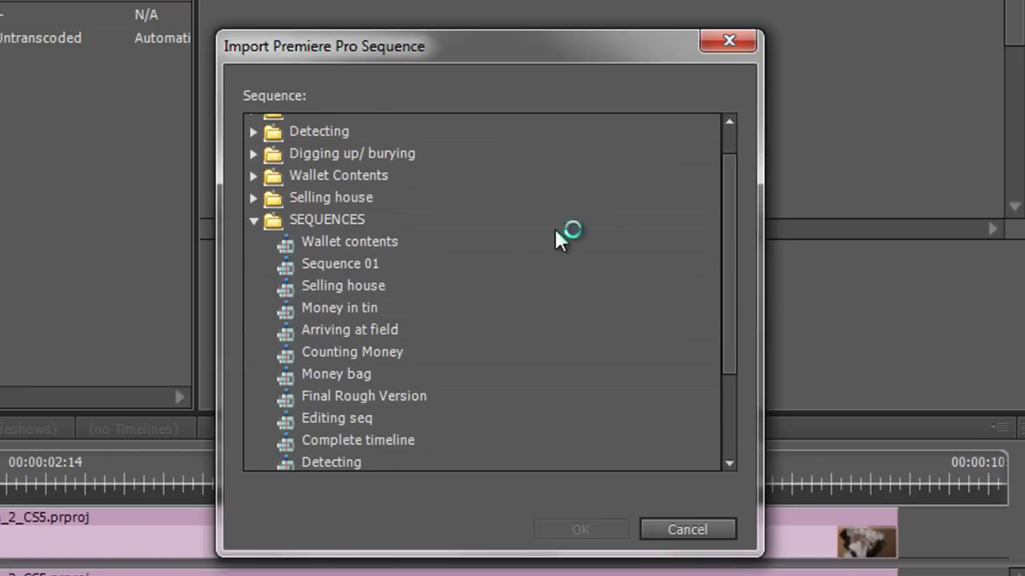
scroll(556, 234, down, 1)
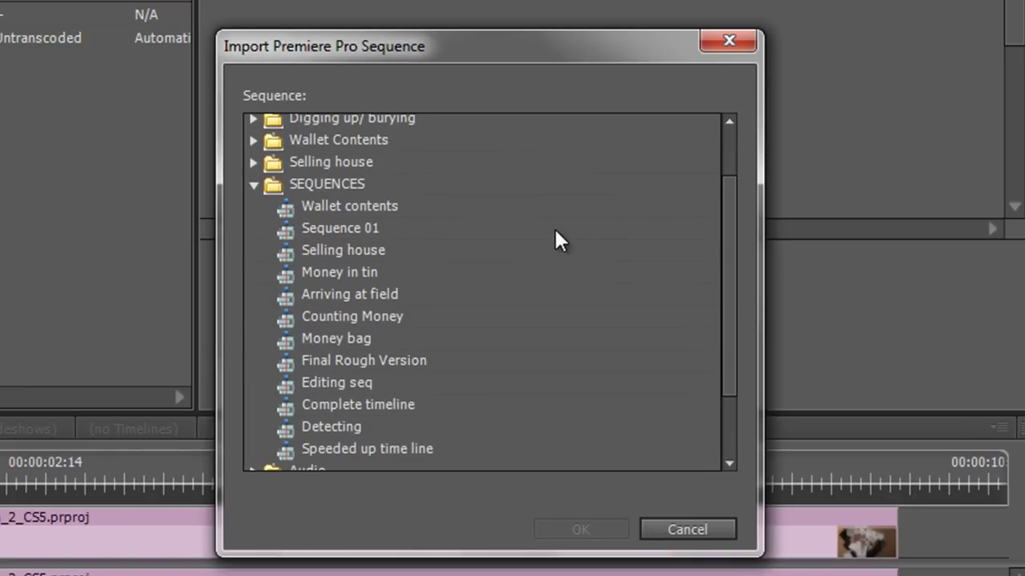
double_click(290, 317)
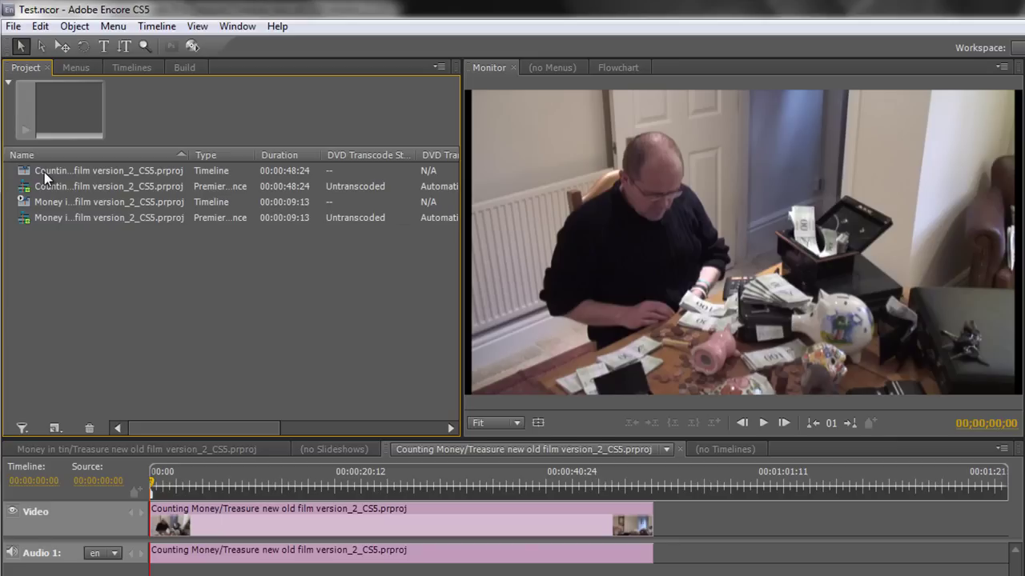
Switch to the Flowchart to see the unlinked Counting Money timeline beneath the Treasure disc
click(617, 68)
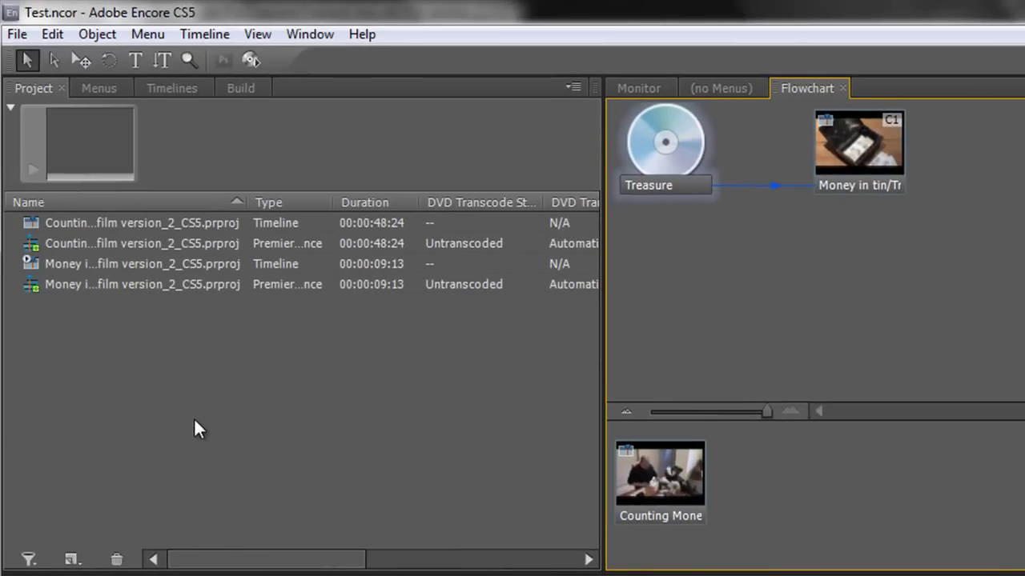
Import the Selling house sequence from Treasure new old film version_2_CS5 as a timeline (00:00:20:22)
click(17, 34)
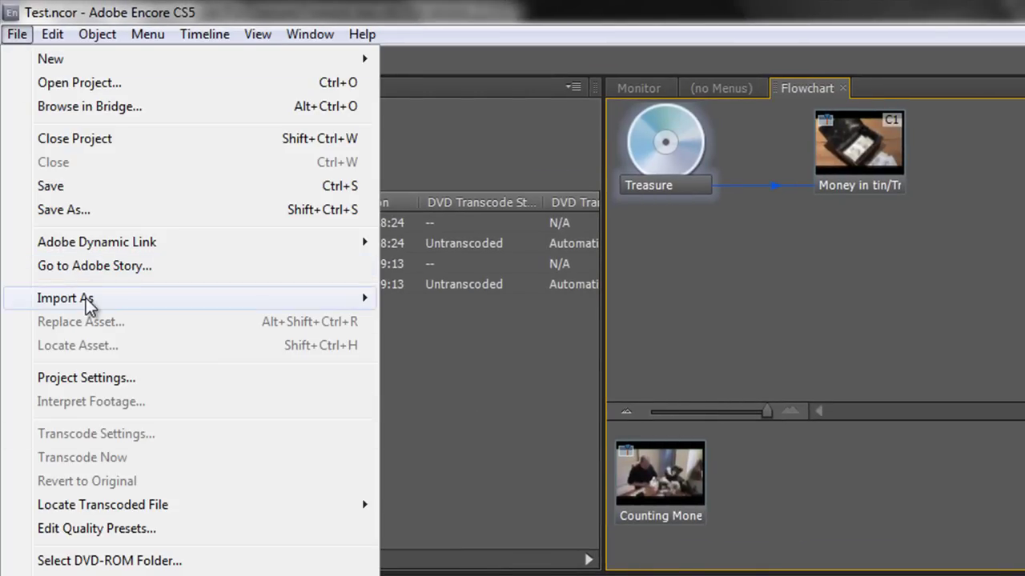
mouse_move(84, 298)
click(433, 393)
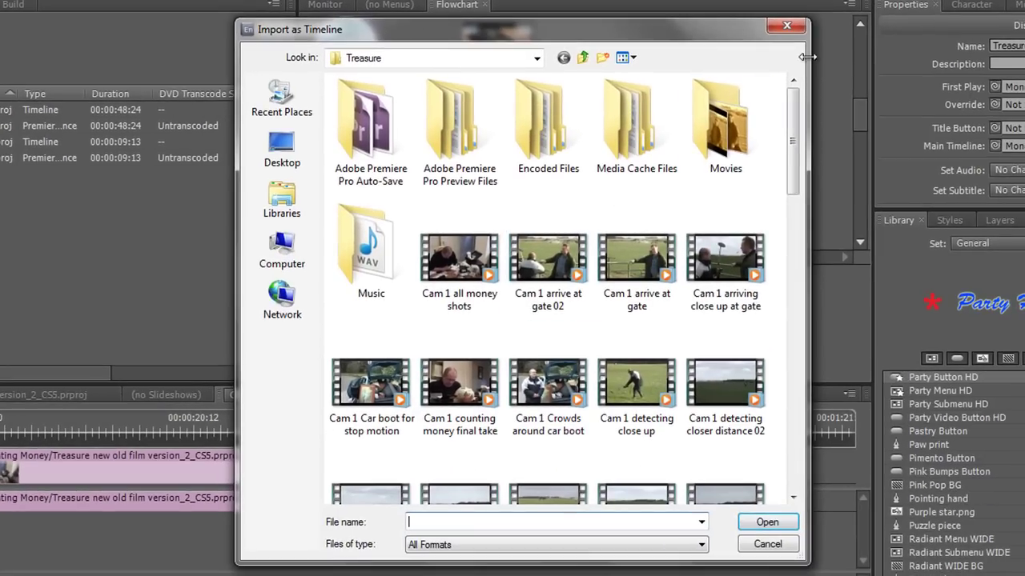
drag(792, 140, 771, 430)
double_click(637, 332)
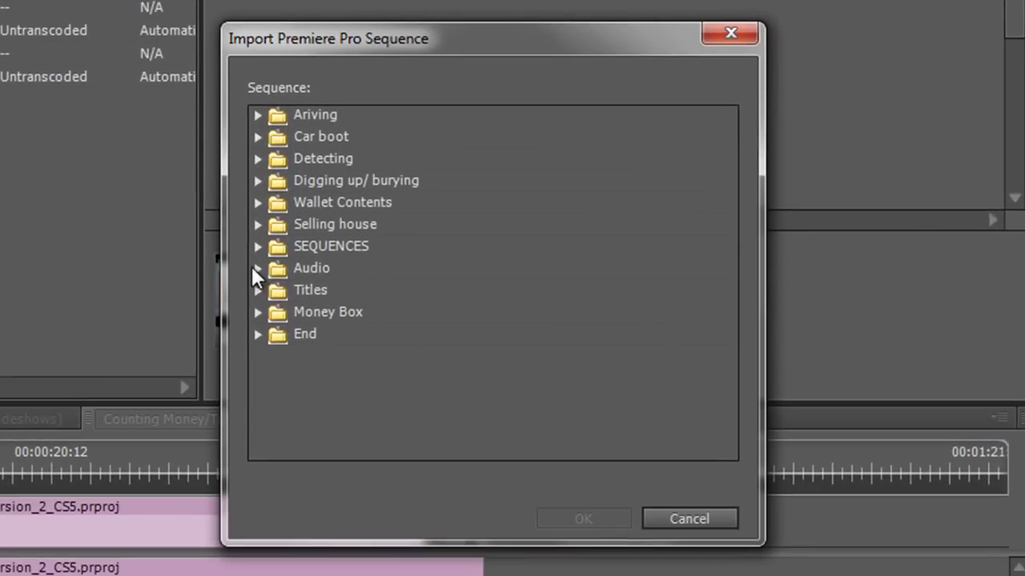
click(257, 246)
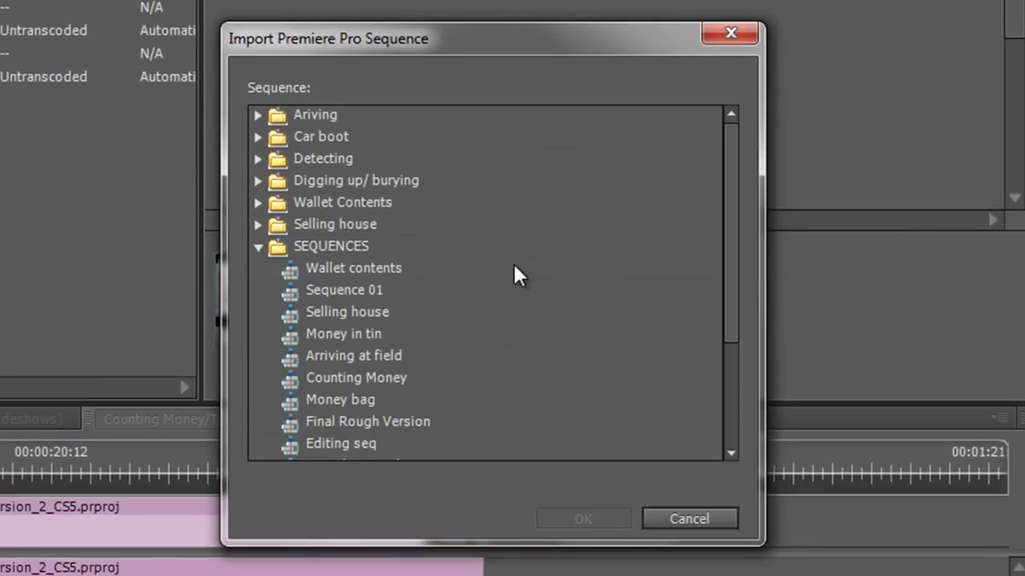
scroll(512, 262, down, 1)
scroll(506, 269, down, 1)
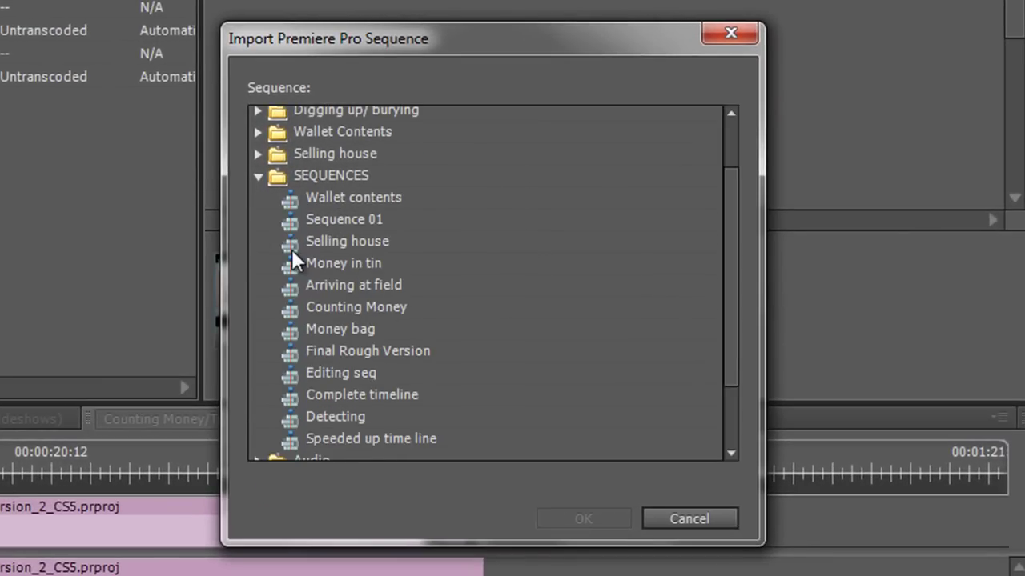
double_click(291, 249)
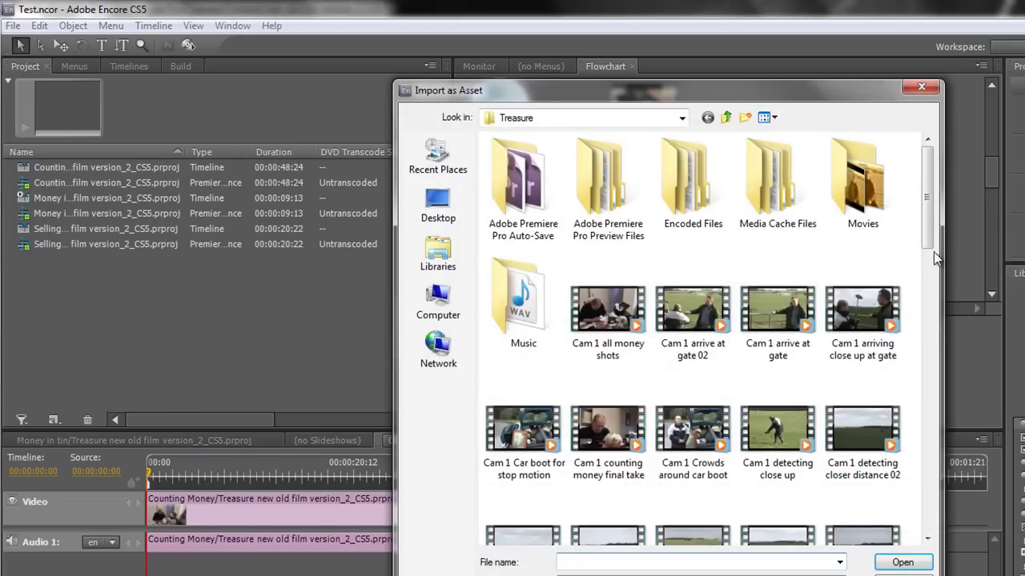
Import the Wallet contents sequence from Treasure new old film version_2_CS5 as a plain asset
drag(913, 192, 810, 456)
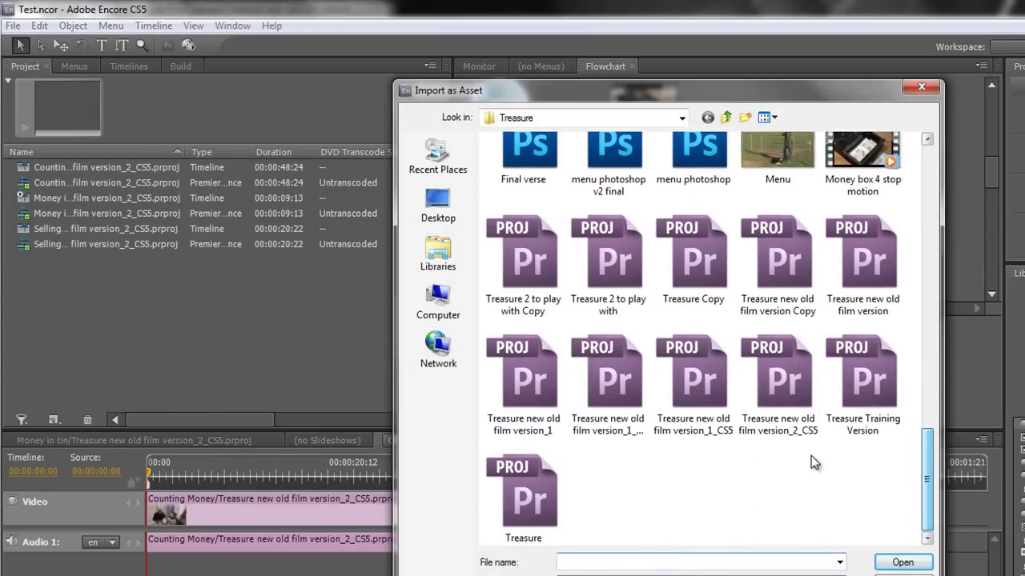
double_click(778, 376)
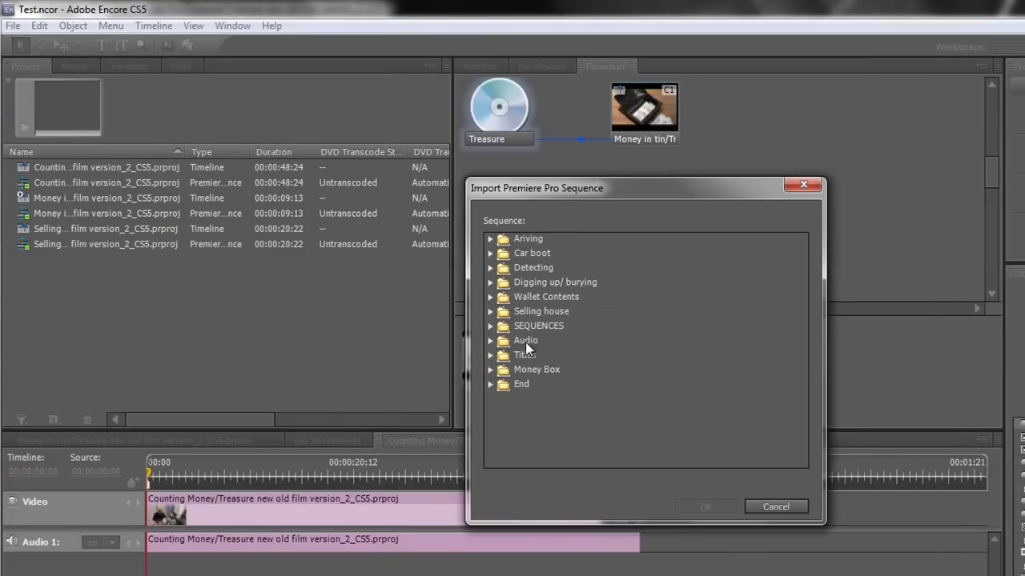
click(491, 326)
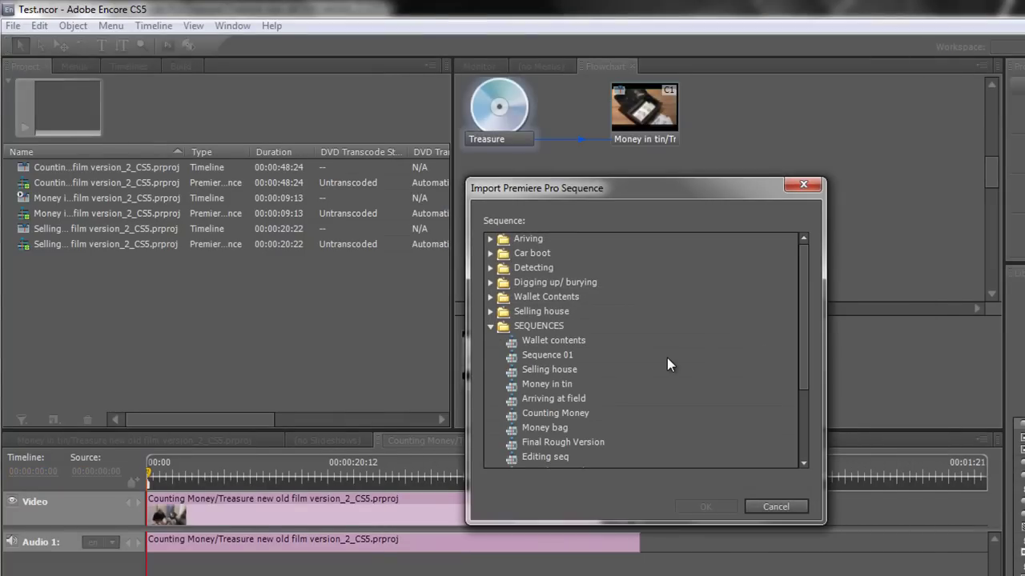
double_click(513, 344)
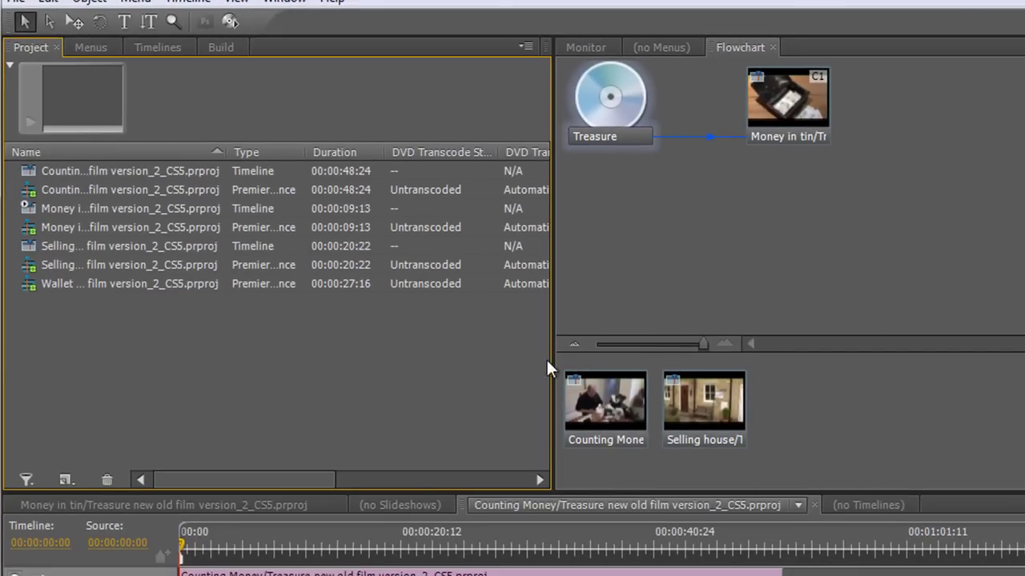
Create a Wallet contents timeline from its asset, then compare it with the Counting Money timeline
right_click(29, 286)
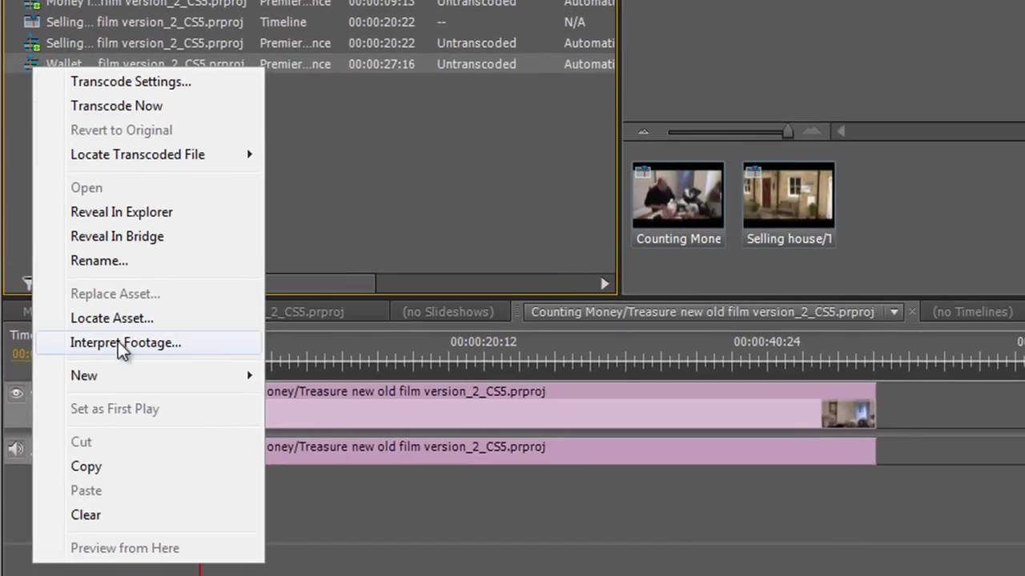
mouse_move(98, 424)
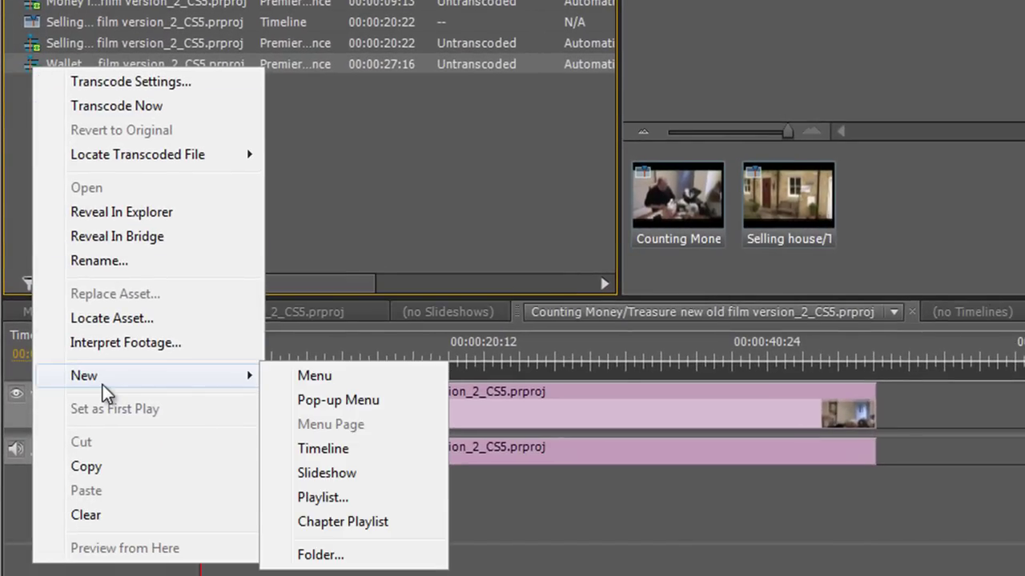
click(317, 449)
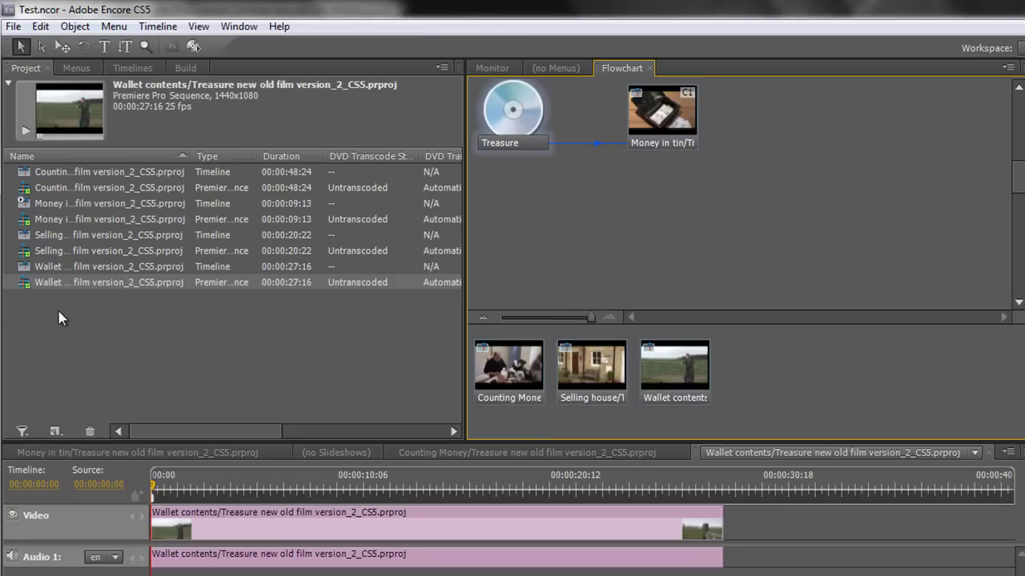
click(558, 454)
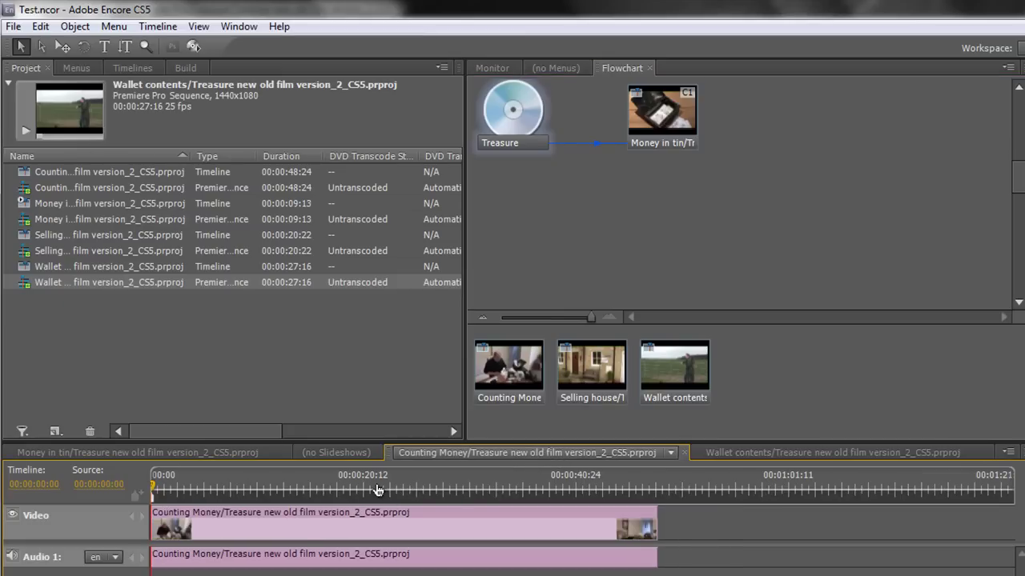
click(817, 454)
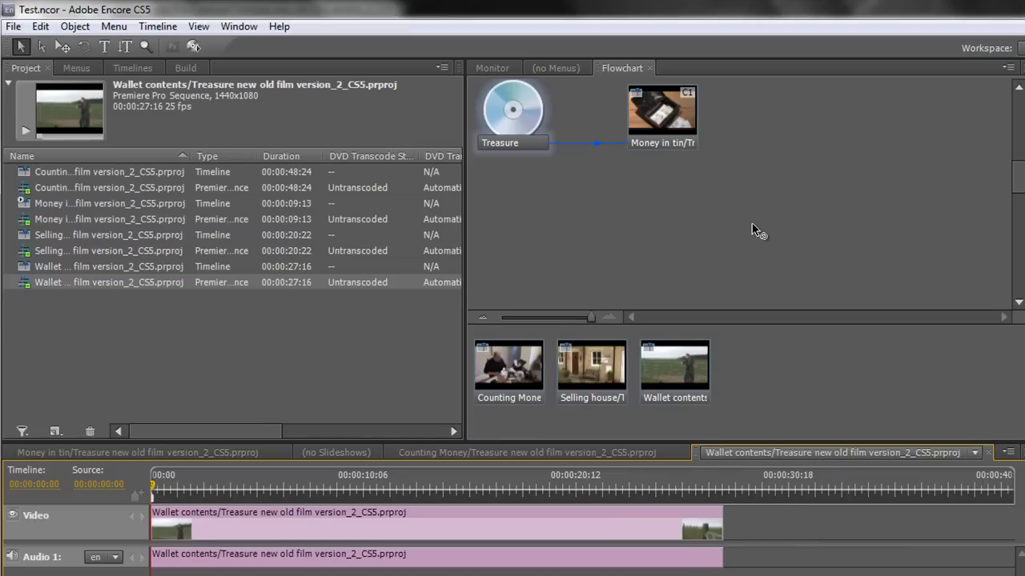